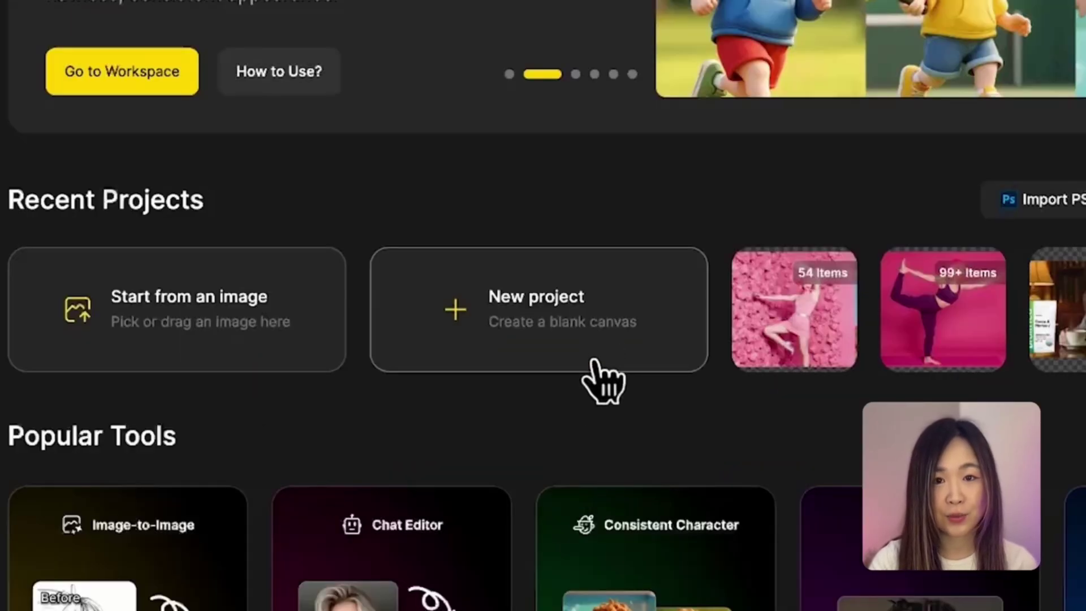
Create a blank project and start generating images with a consistent character, choosing Anna as the character
click(593, 362)
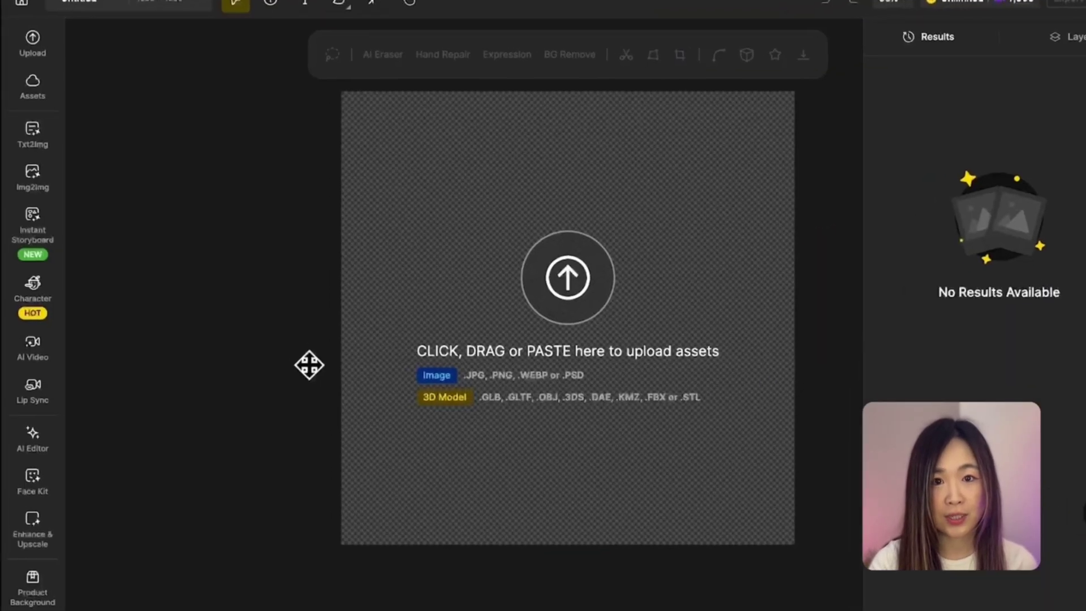
click(34, 291)
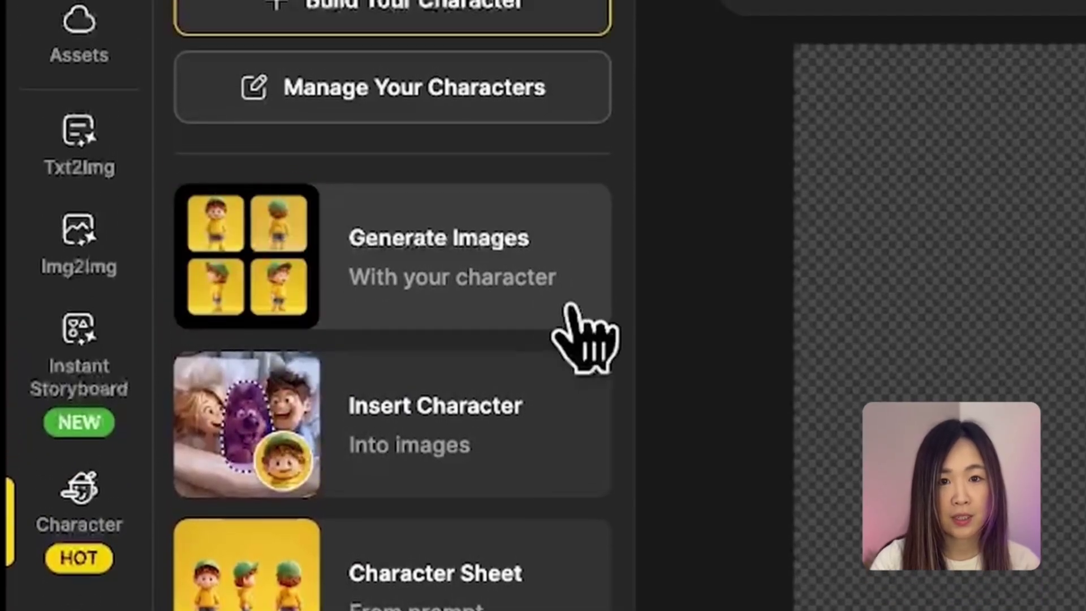
click(554, 197)
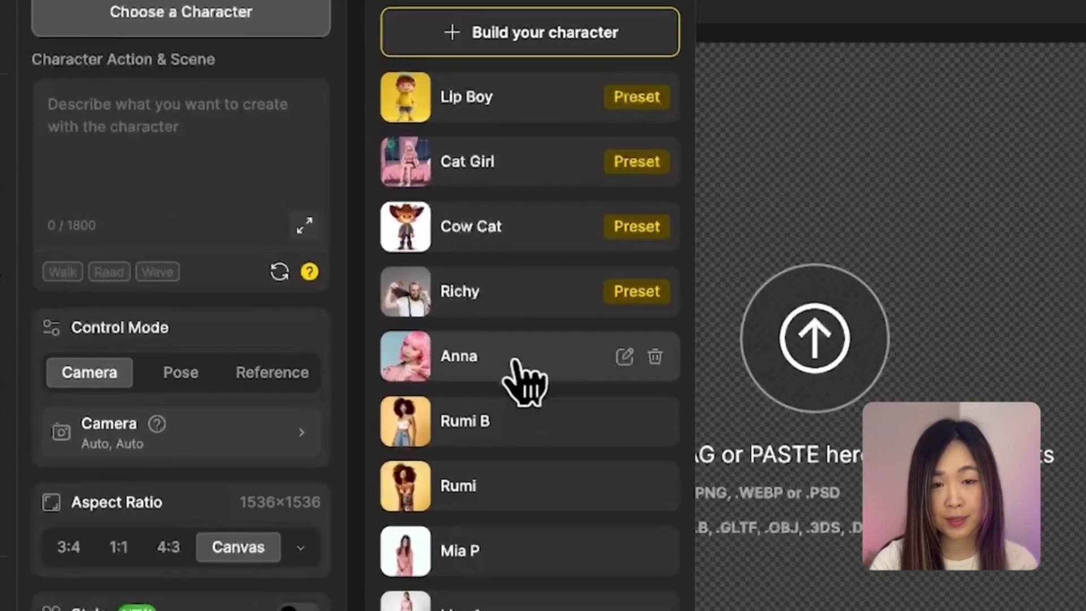
click(508, 345)
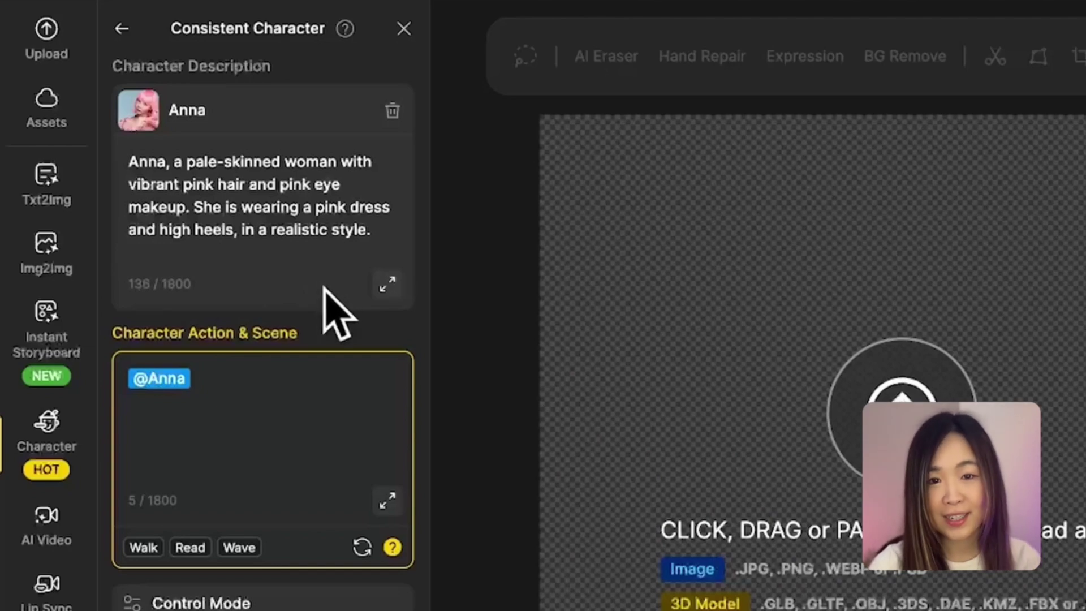
Edit Anna's character description so she wears a pink dress, sun hat and silver high heels
click(324, 210)
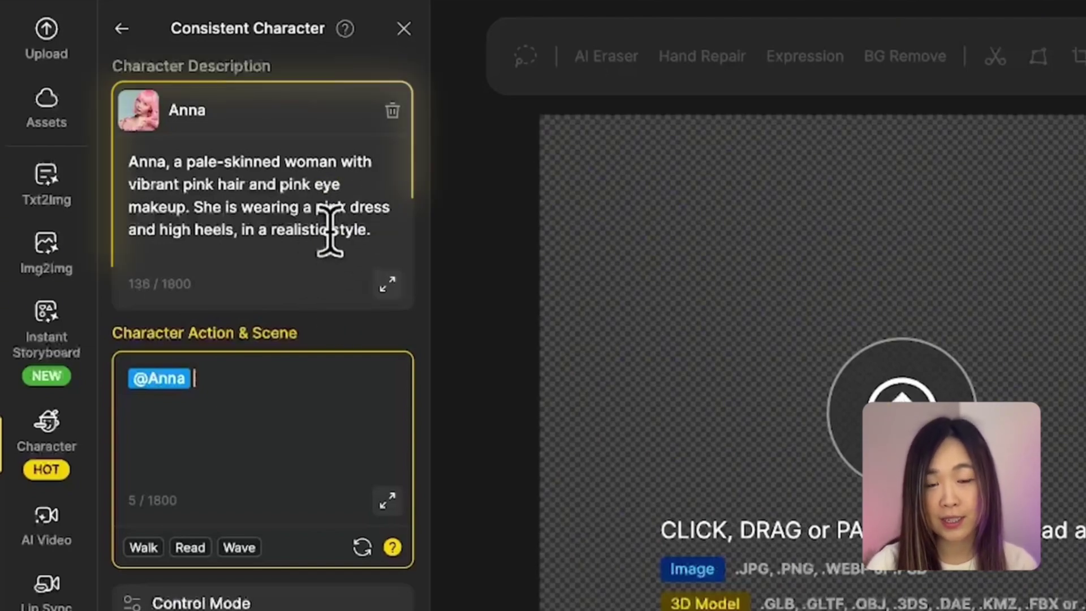
click(160, 230)
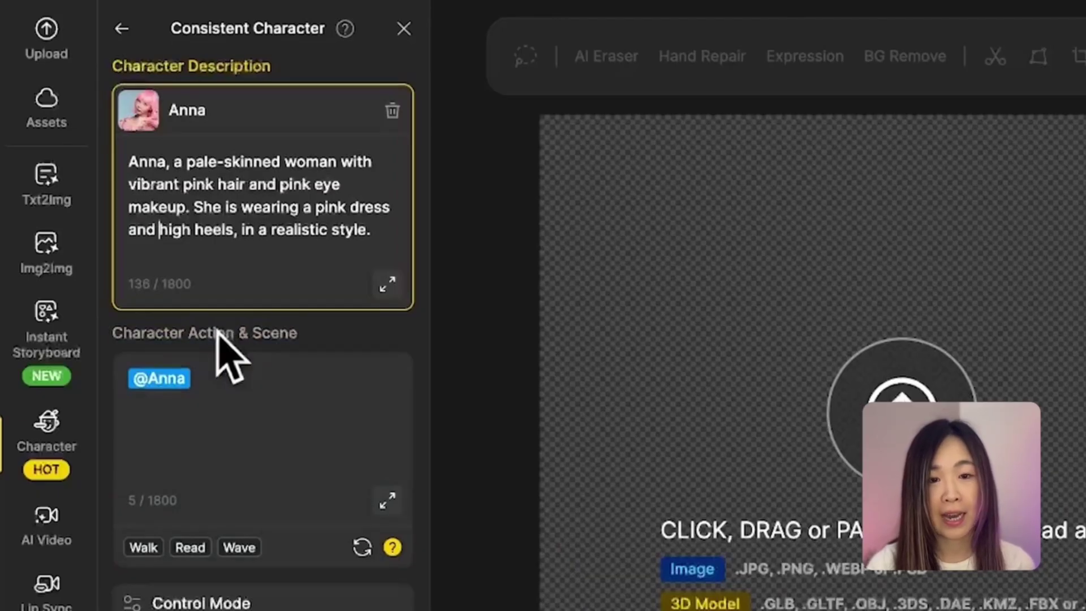
text(silver )
text( sun hat)
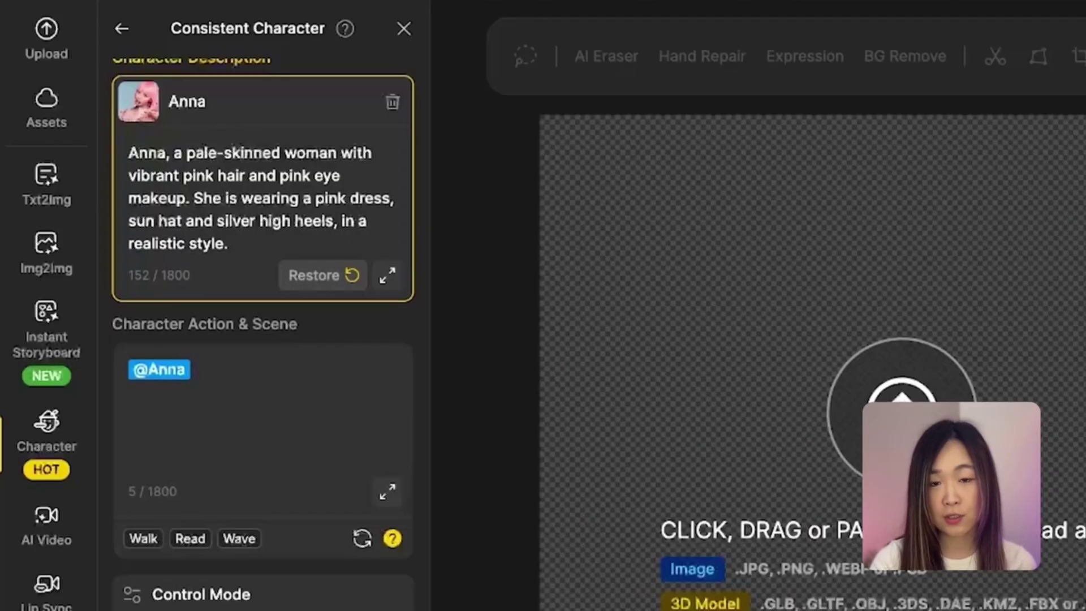
scroll(229, 291, down, 1)
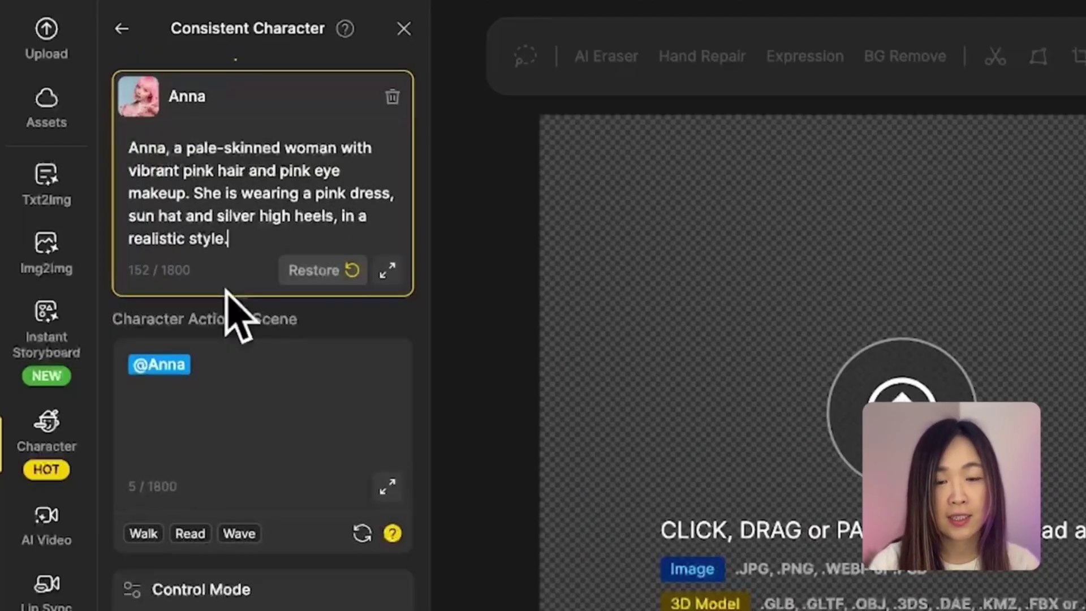
click(249, 383)
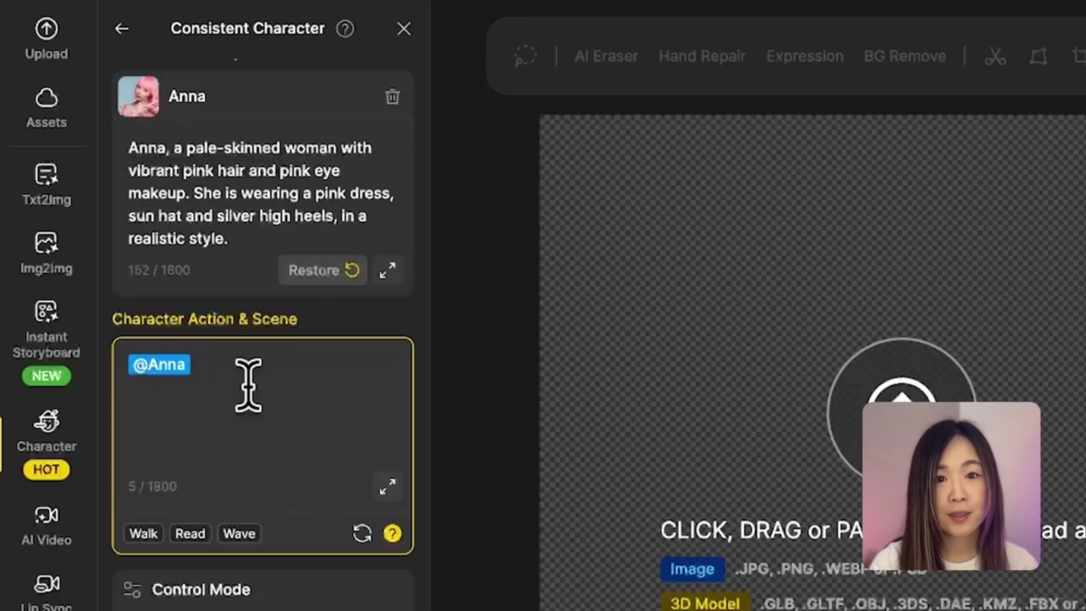
text(is standing alone in the middle of an open, sunlit pink floral field. The scene radiates tranquility and natural beauty, with the soft fabric of her dress catching the gentle breeze. The lighting is warm and natural, and the vast field stretches into the distance.)
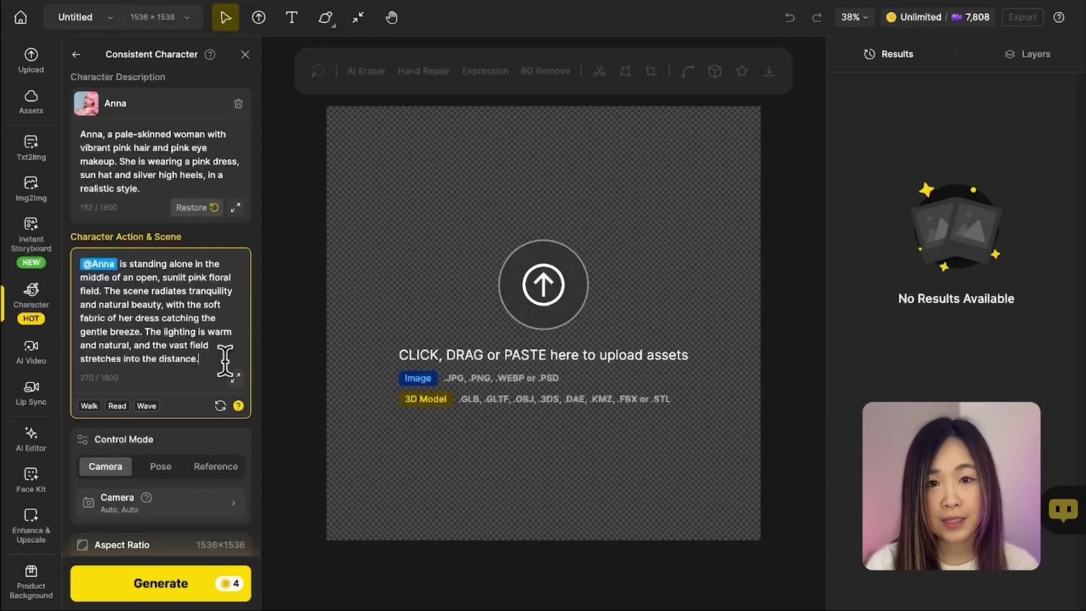
Set the camera's character direction to Back View and the shot to Full Body, with the aspect ratio on Canvas
scroll(370, 353, down, 5)
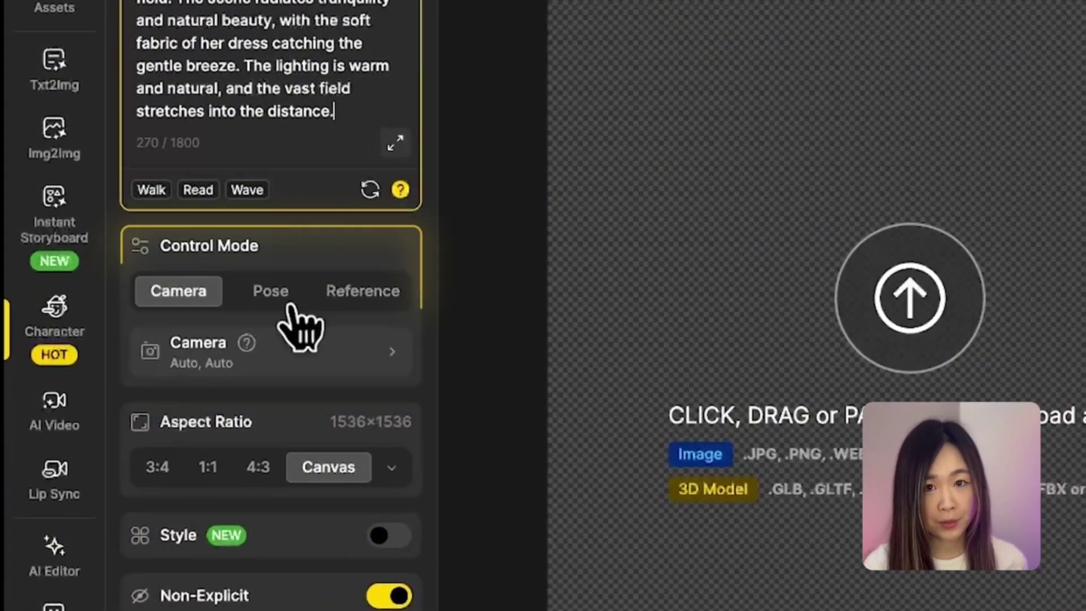
click(291, 306)
click(400, 305)
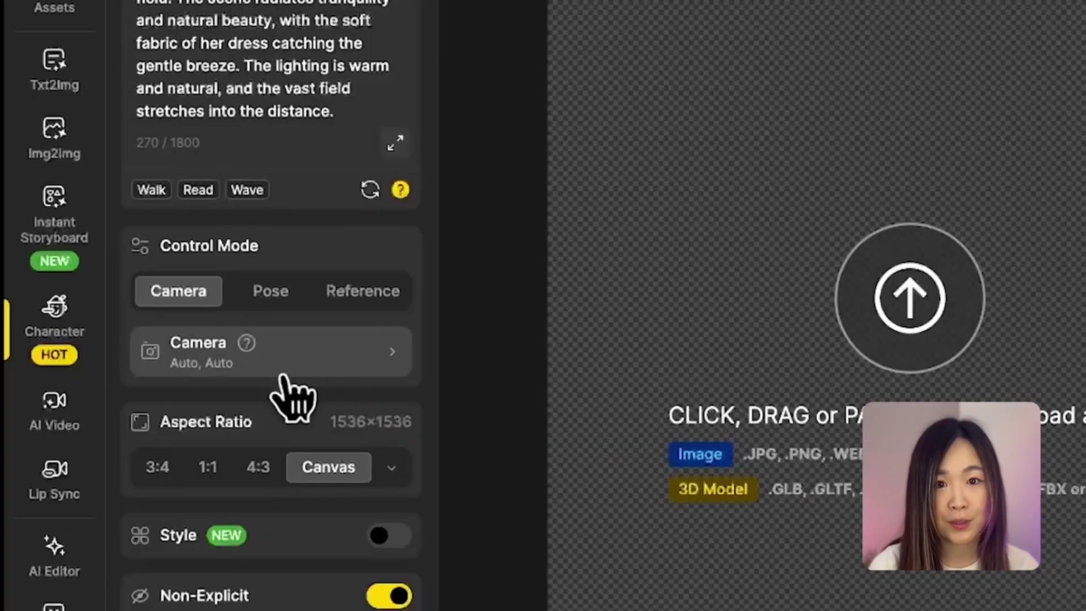
click(312, 371)
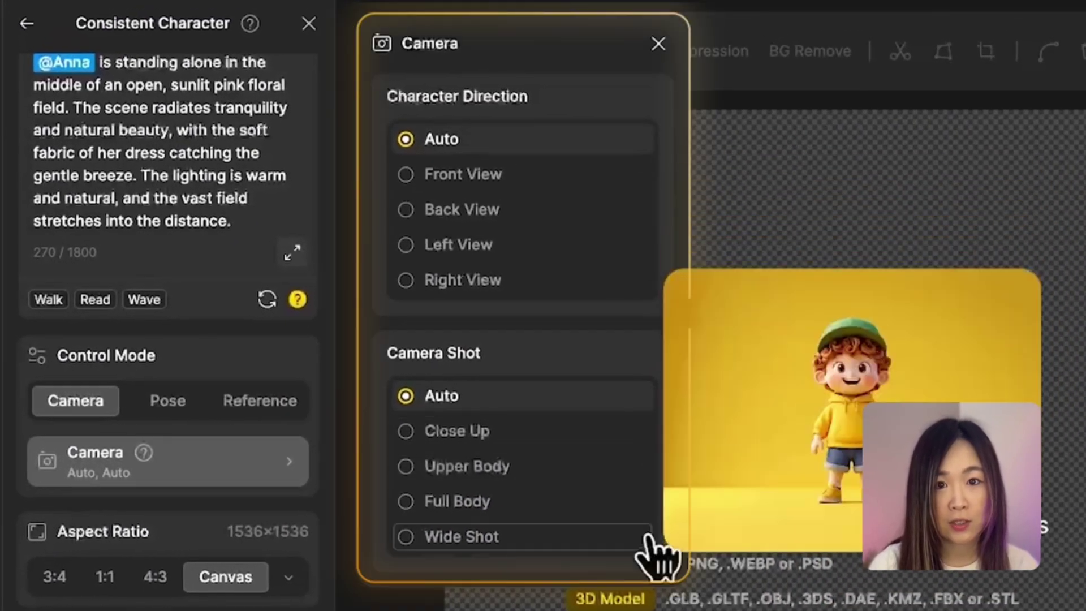
mouse_move(585, 212)
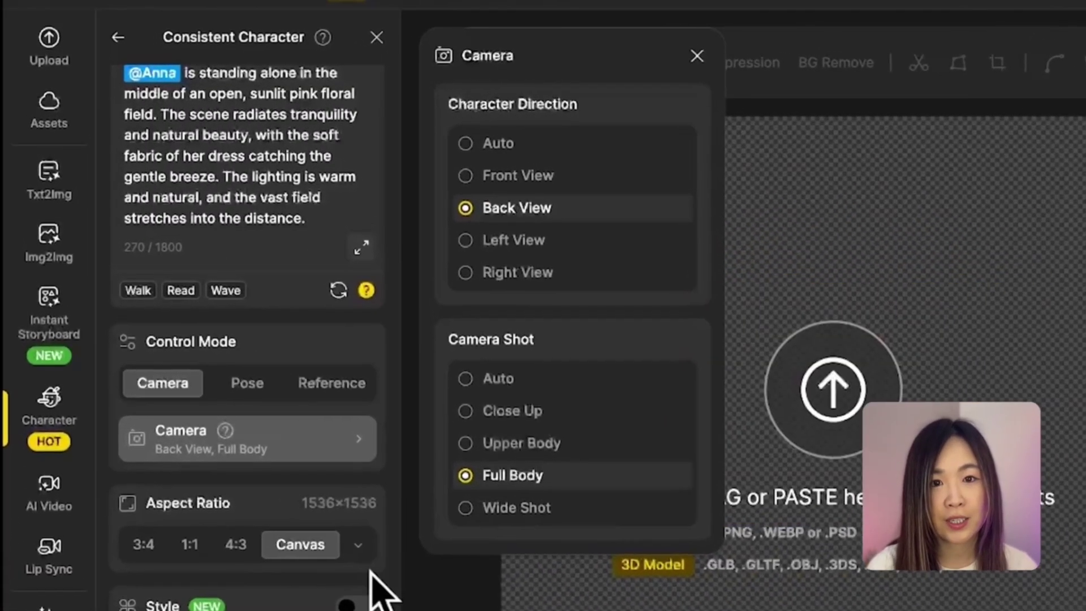
click(333, 513)
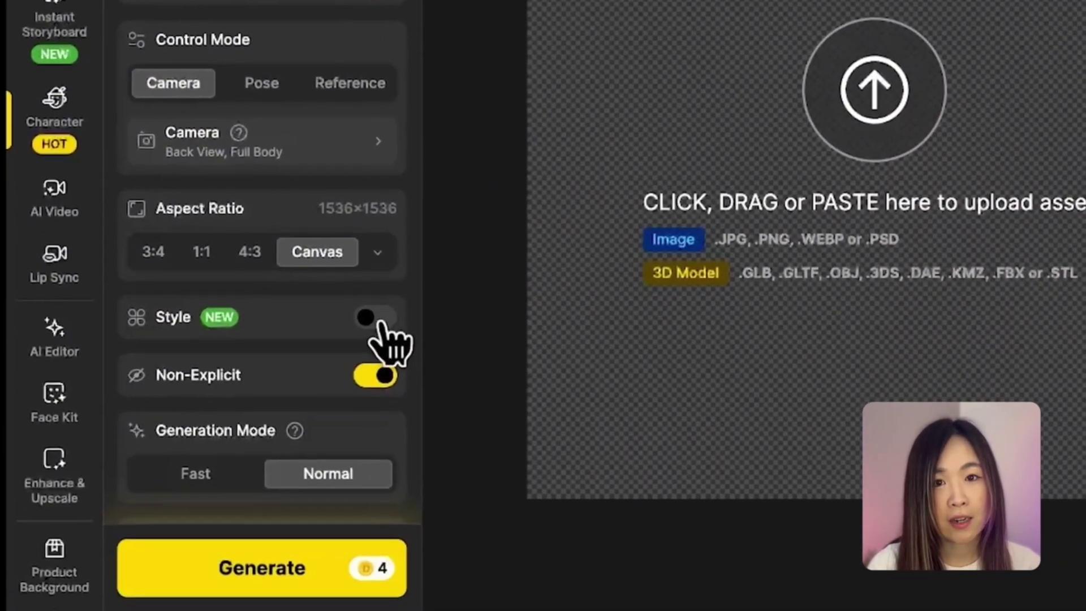
Enable a style for the generation and choose Dzine Cinematic from the Realistic styles after checking its details
click(374, 362)
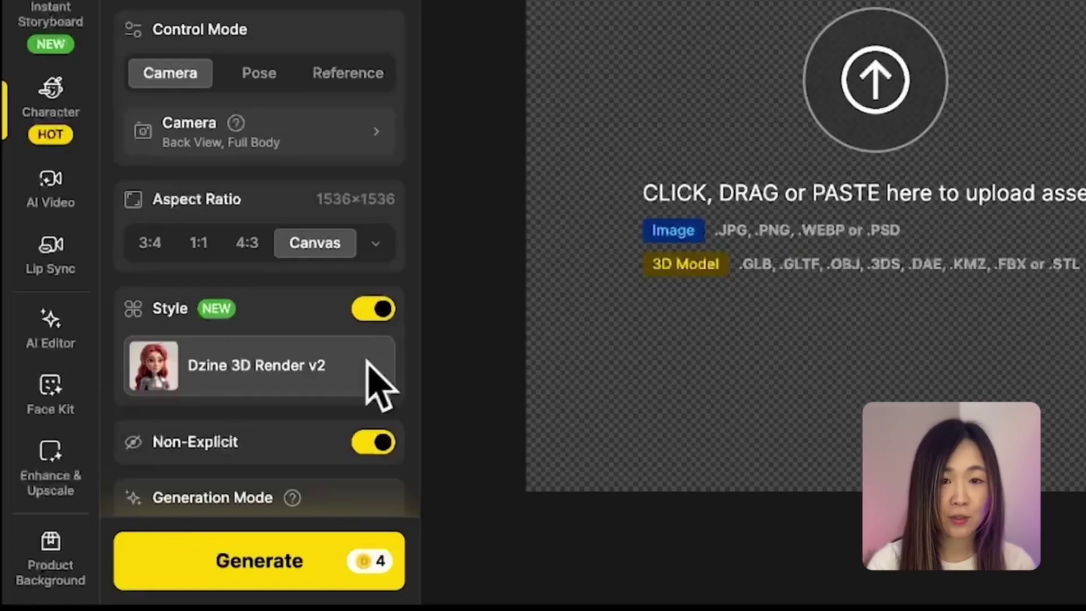
click(376, 381)
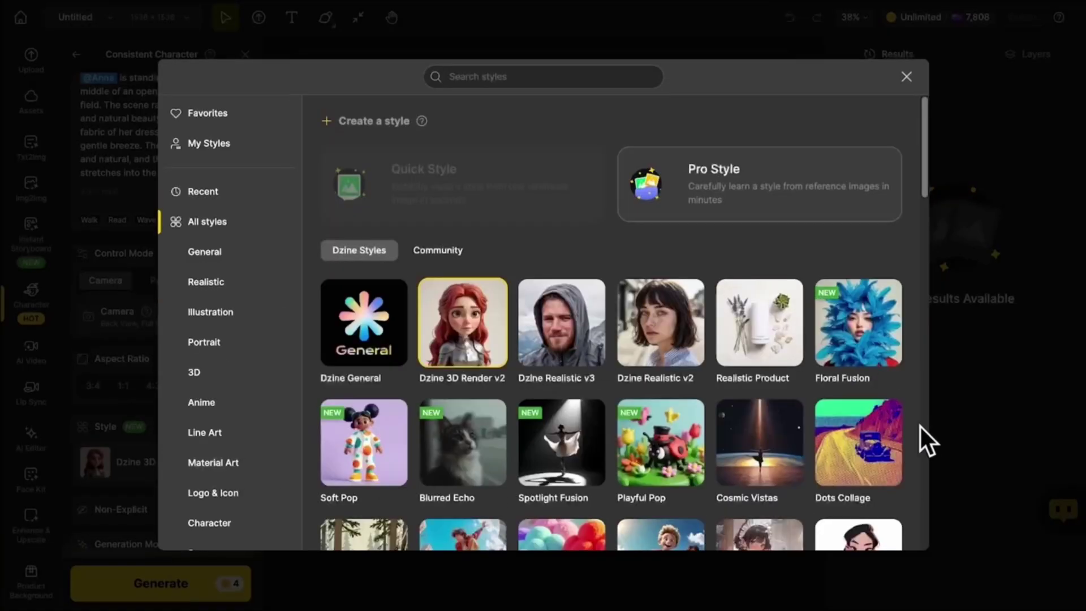
scroll(924, 441, down, 10)
click(851, 488)
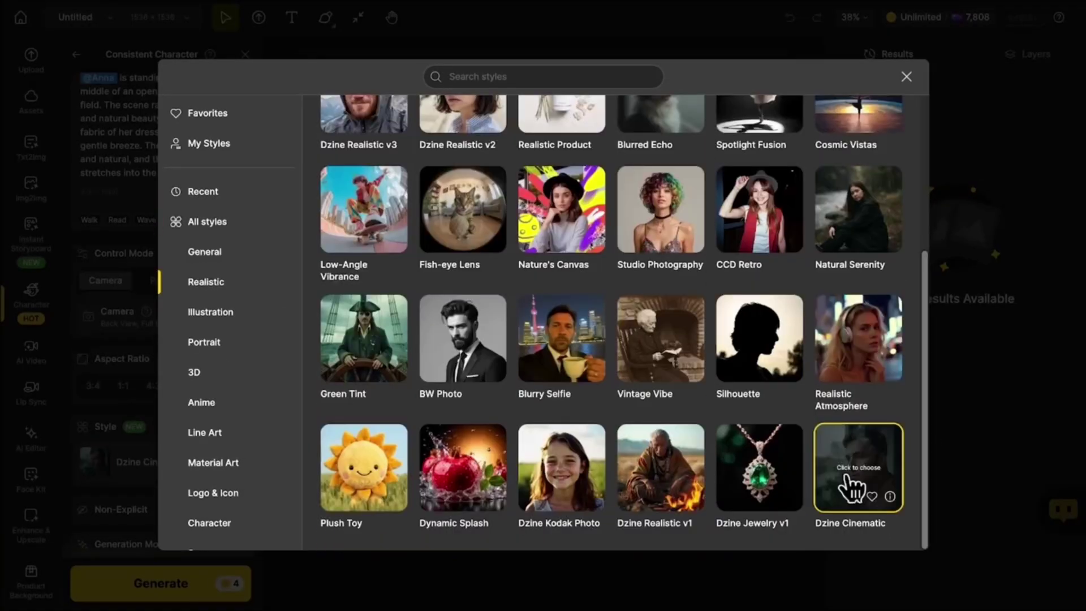
click(890, 496)
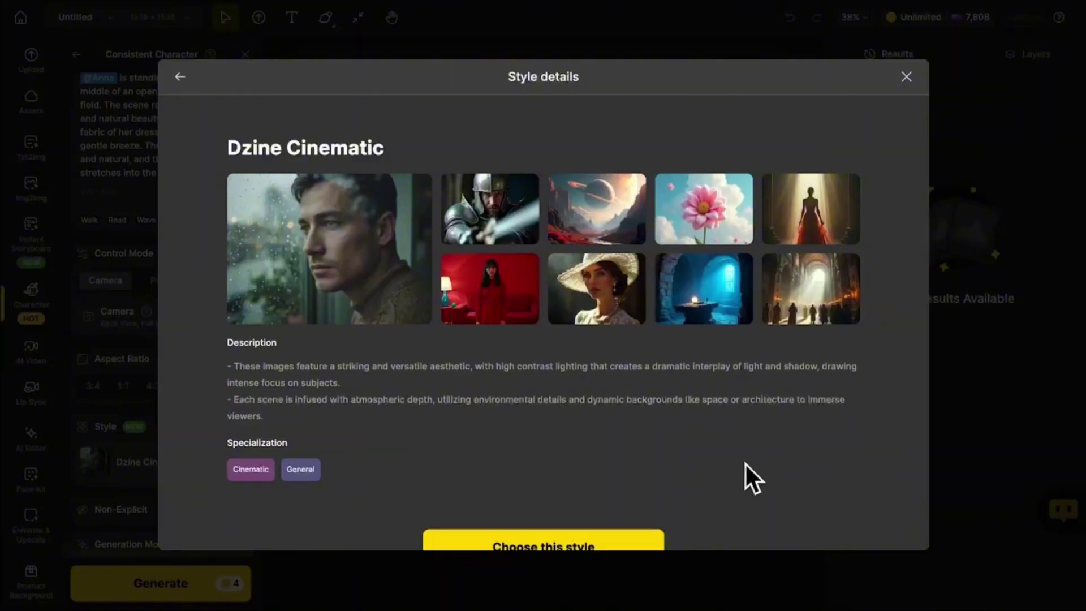
scroll(744, 463, down, 1)
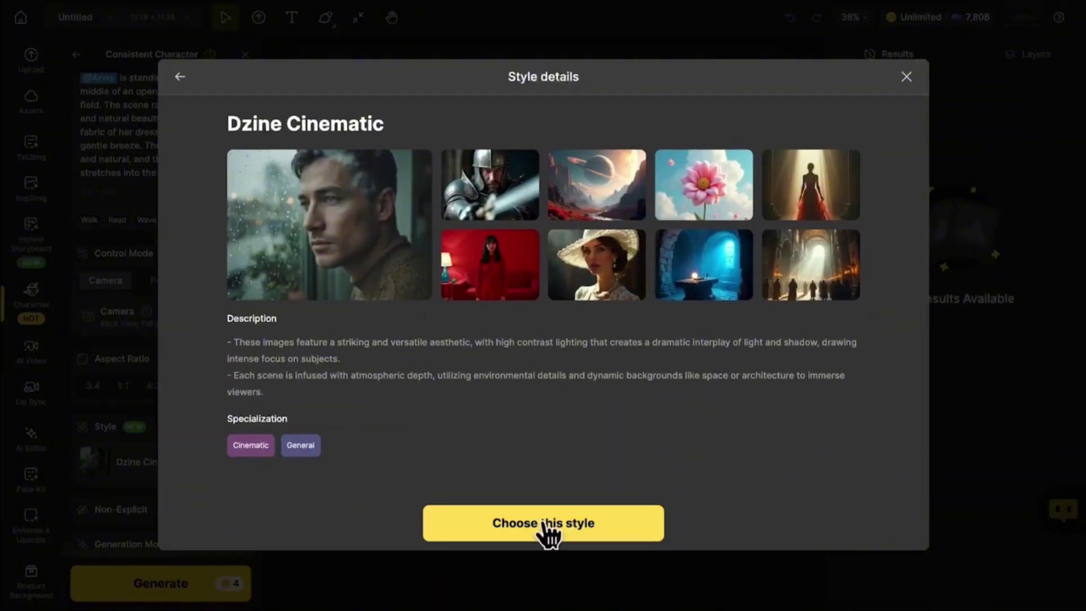
click(561, 526)
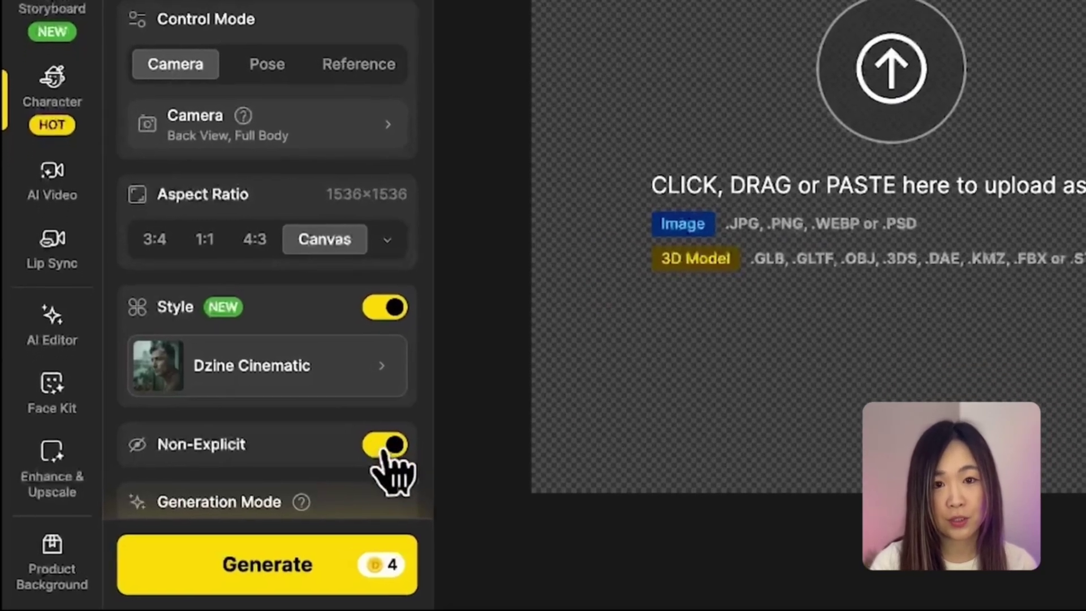
Switch Non-Explicit off and back on, and generate the character images in Normal generation mode
click(386, 453)
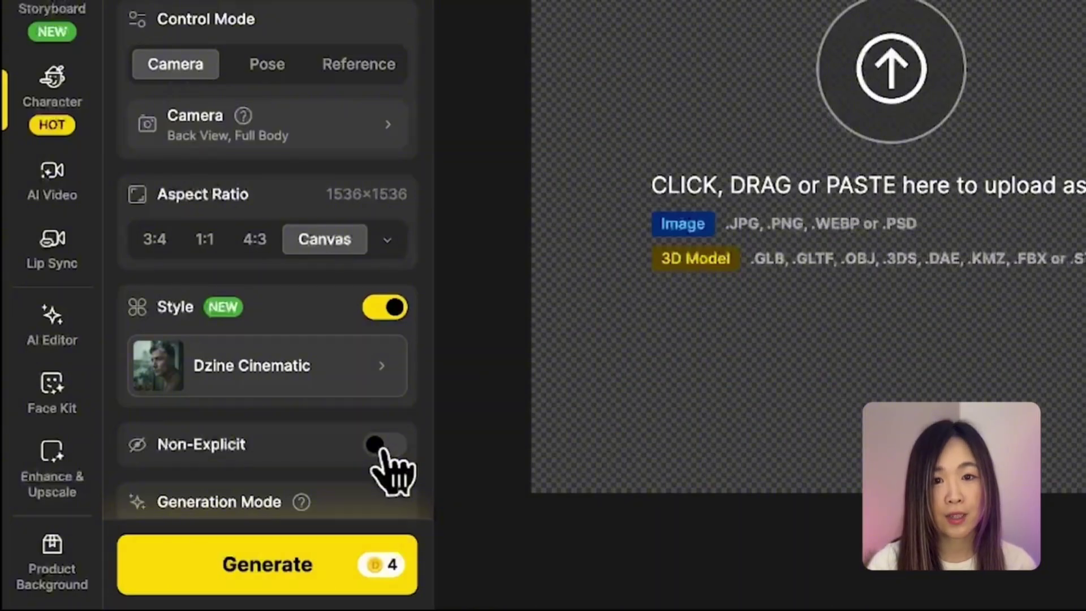
click(391, 452)
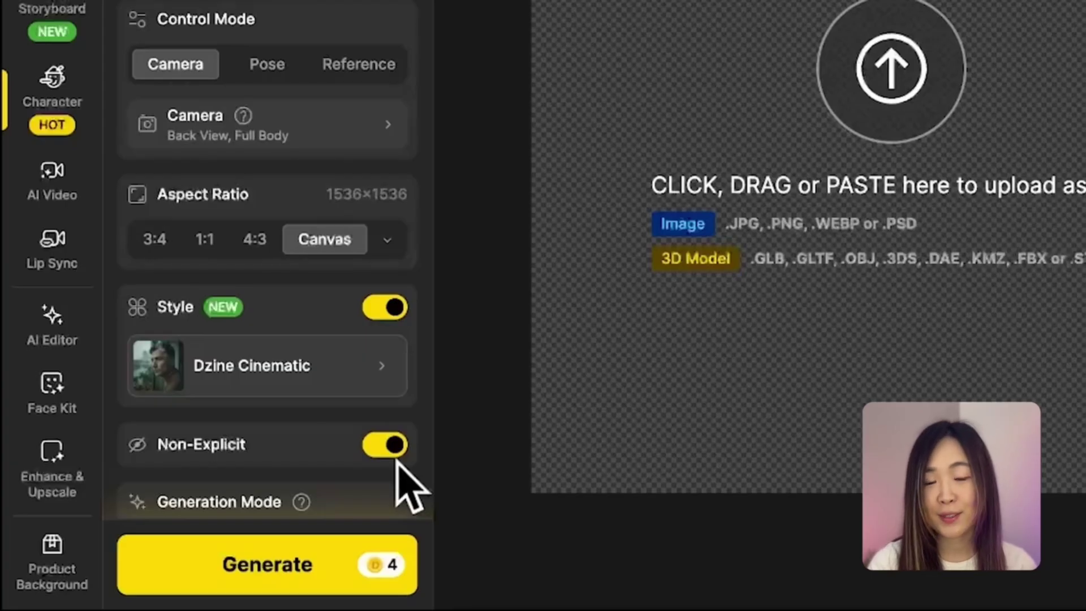
scroll(396, 461, down, 3)
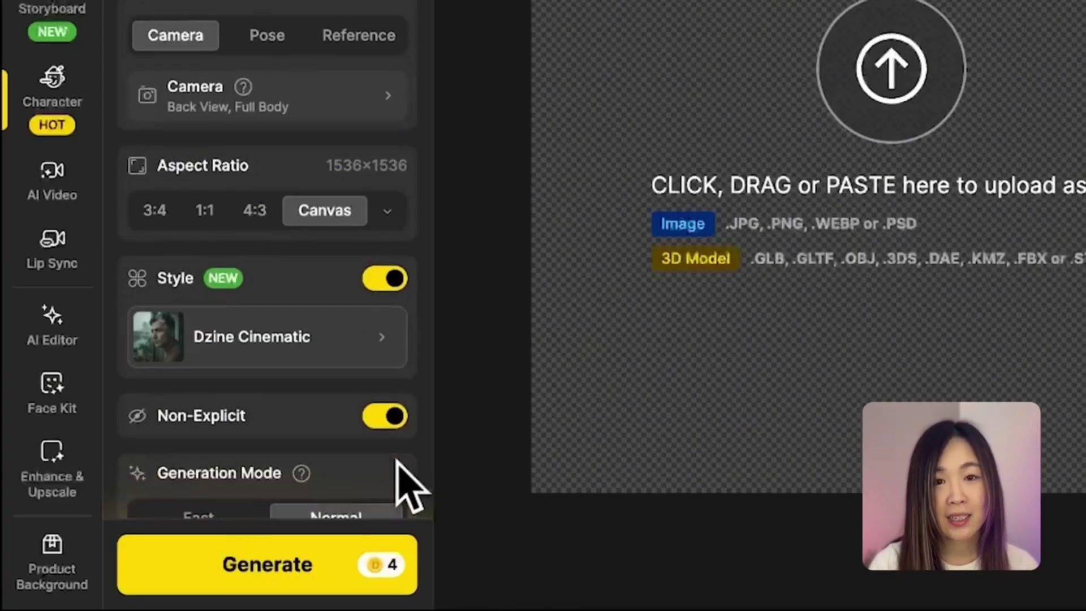
mouse_move(299, 380)
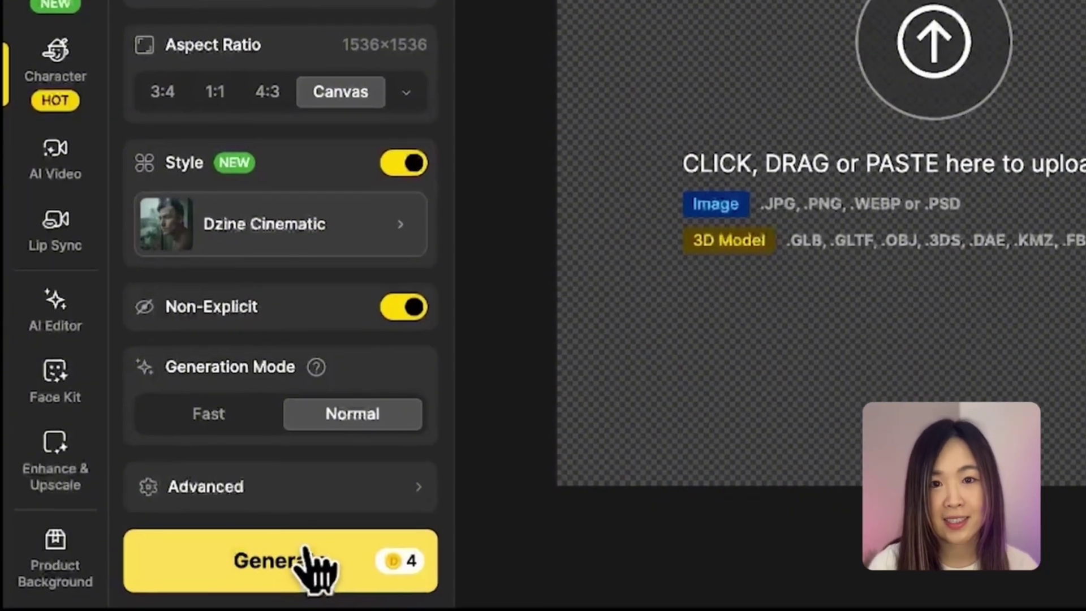
click(312, 567)
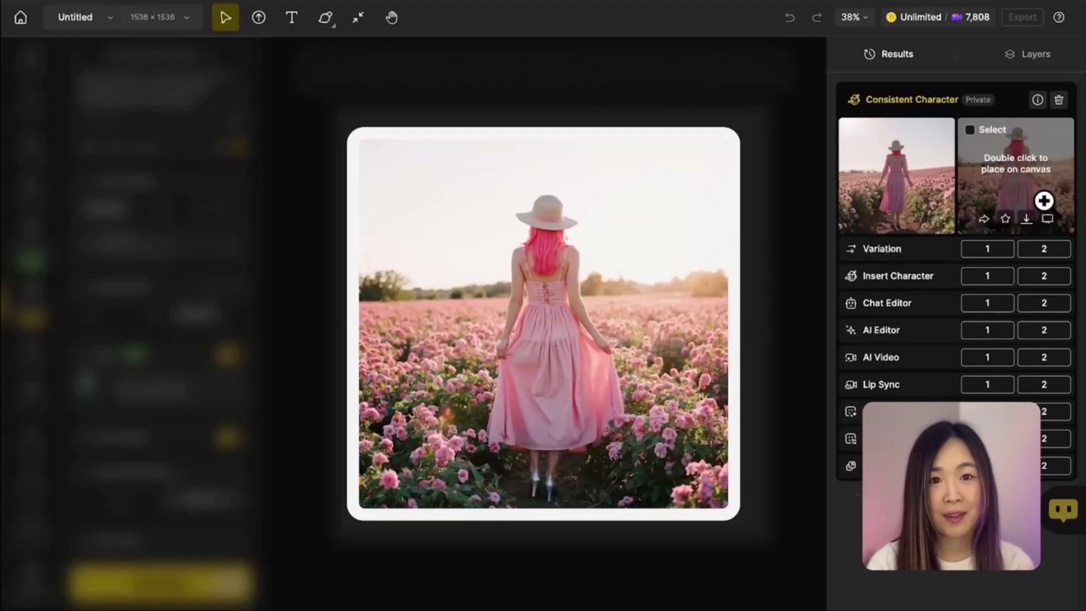
Preview the generated images of the character in the pink flower field and compare them
click(1011, 201)
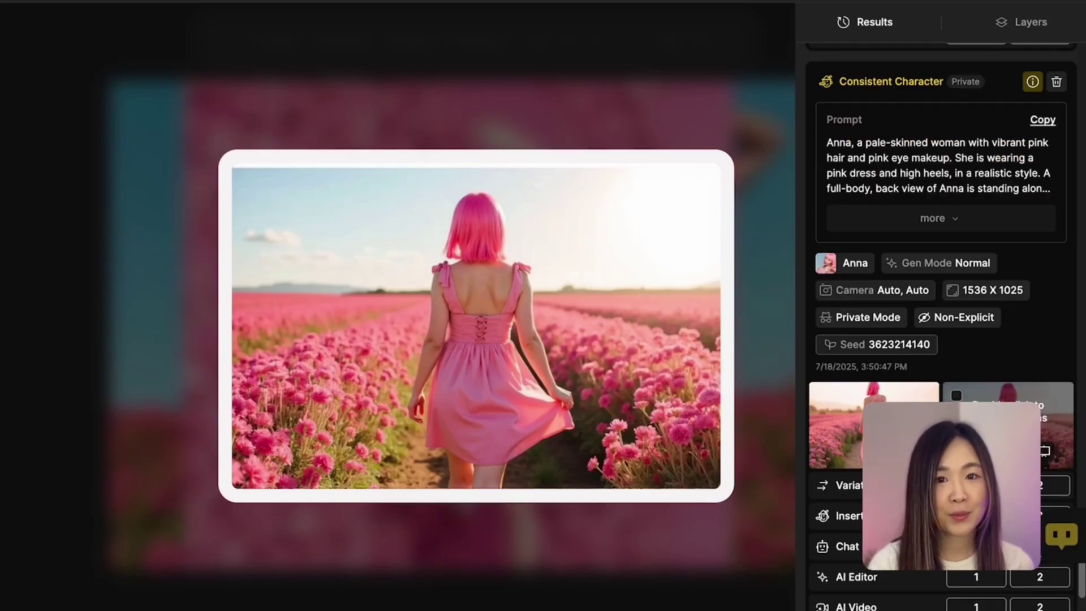
click(873, 424)
click(1008, 424)
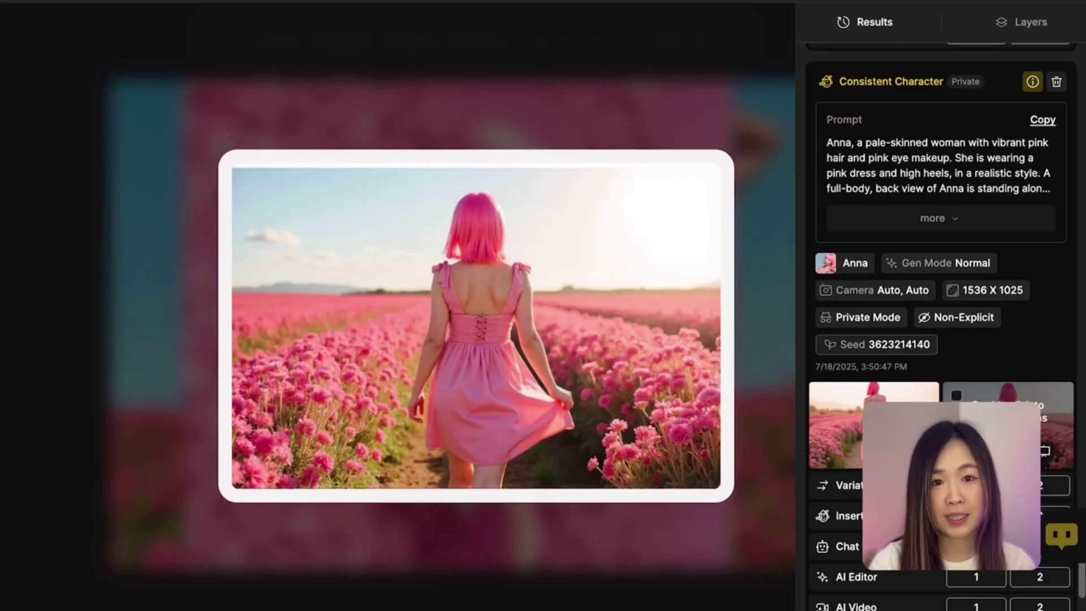
click(874, 424)
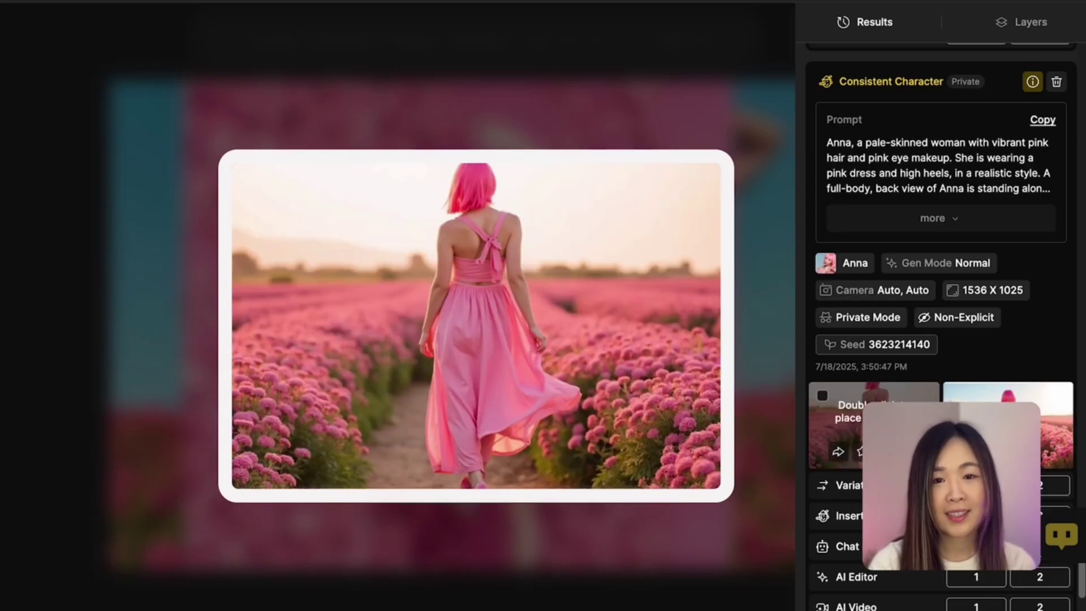
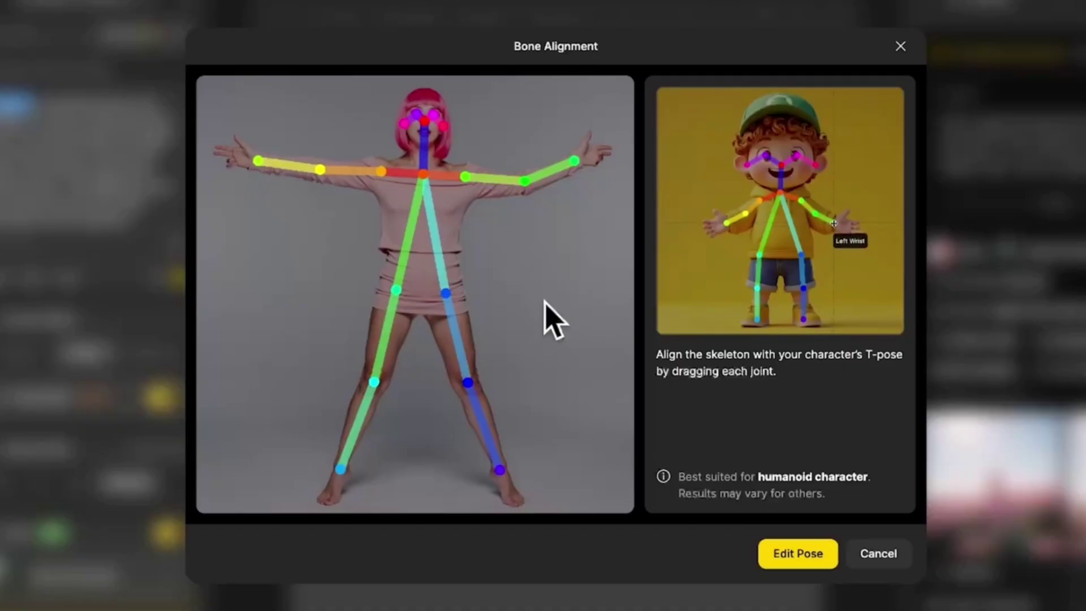
Accept the bone alignment of the character's skeleton and open the pose for editing
mouse_move(879, 269)
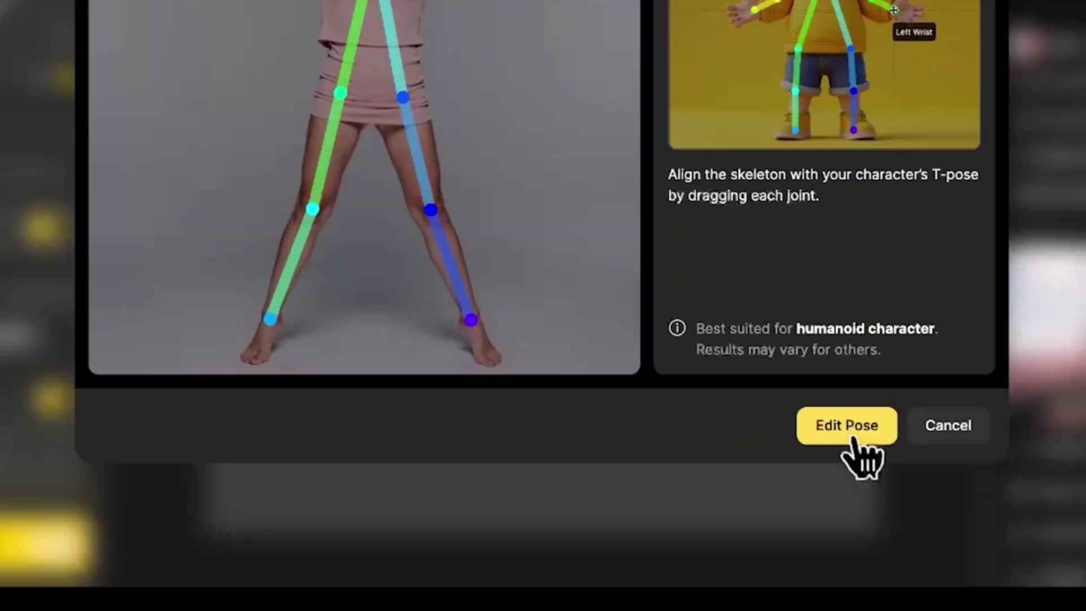
click(853, 440)
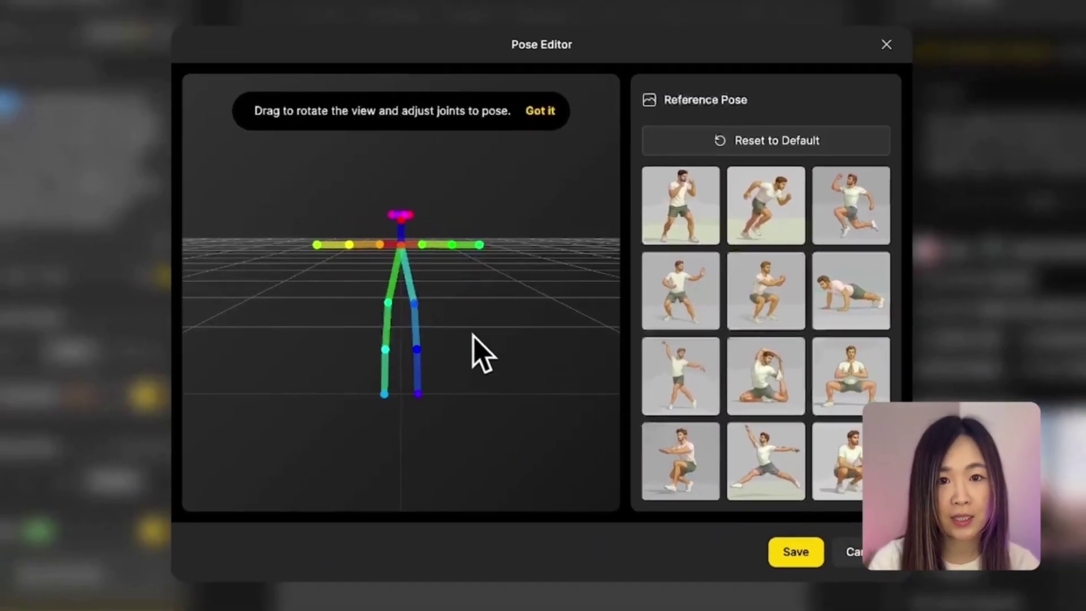
scroll(523, 390, up, 4)
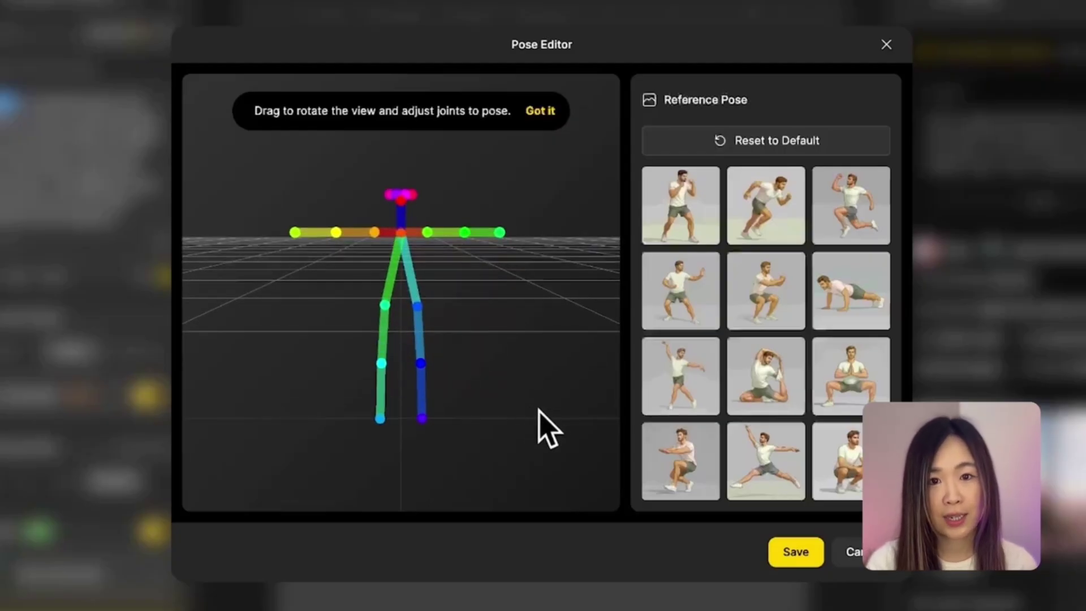
mouse_move(546, 424)
mouse_down()
mouse_move(300, 441)
mouse_move(249, 422)
mouse_move(552, 421)
mouse_up()
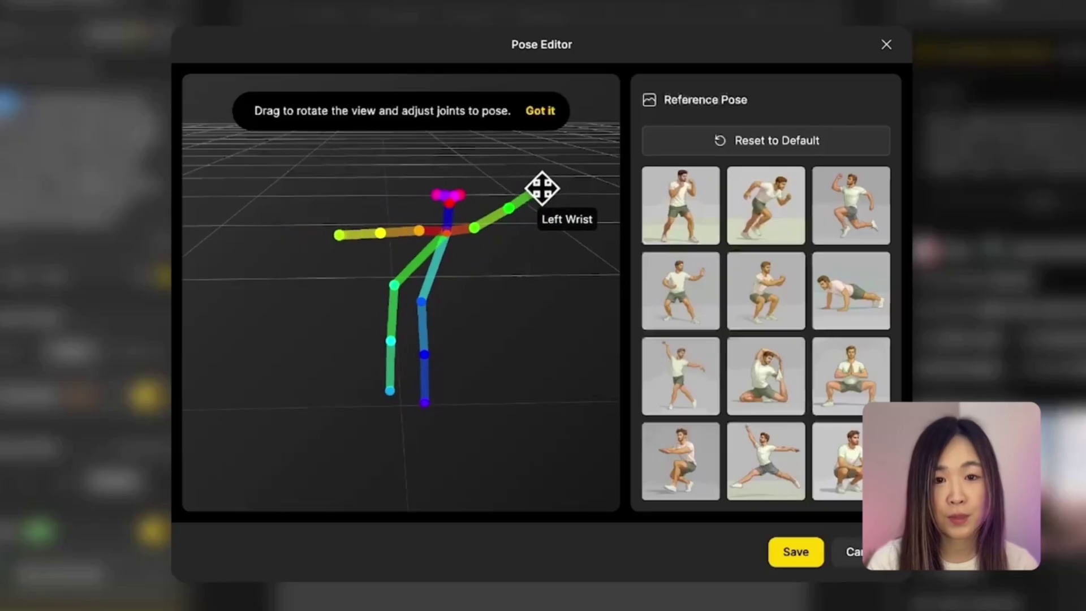
Try posing the skeleton by its arm, right knee and head joints, and reset it to the default pose
drag(516, 203, 551, 193)
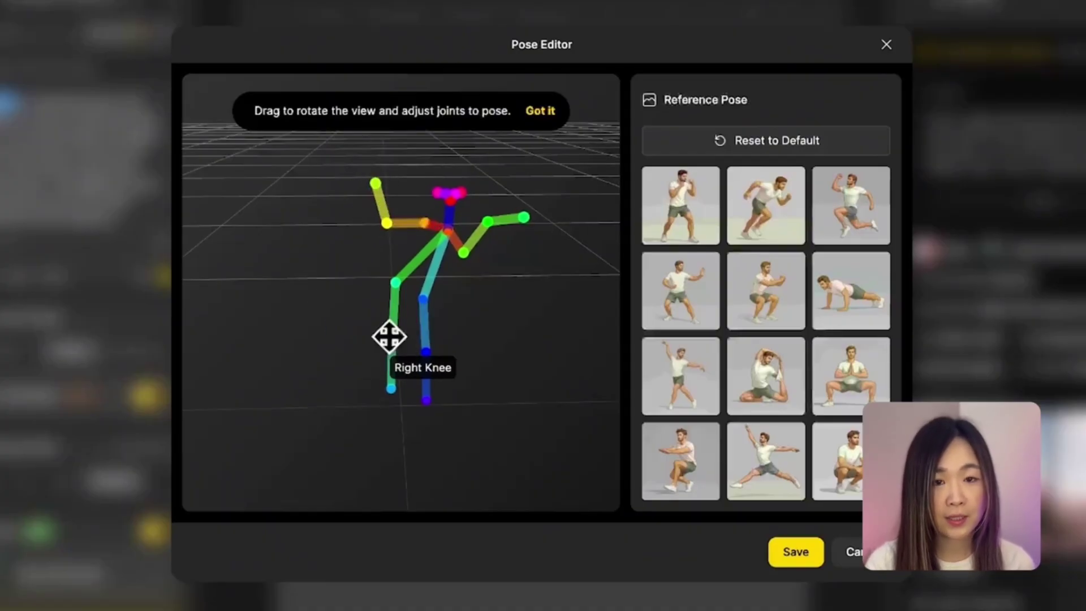
drag(389, 337, 345, 260)
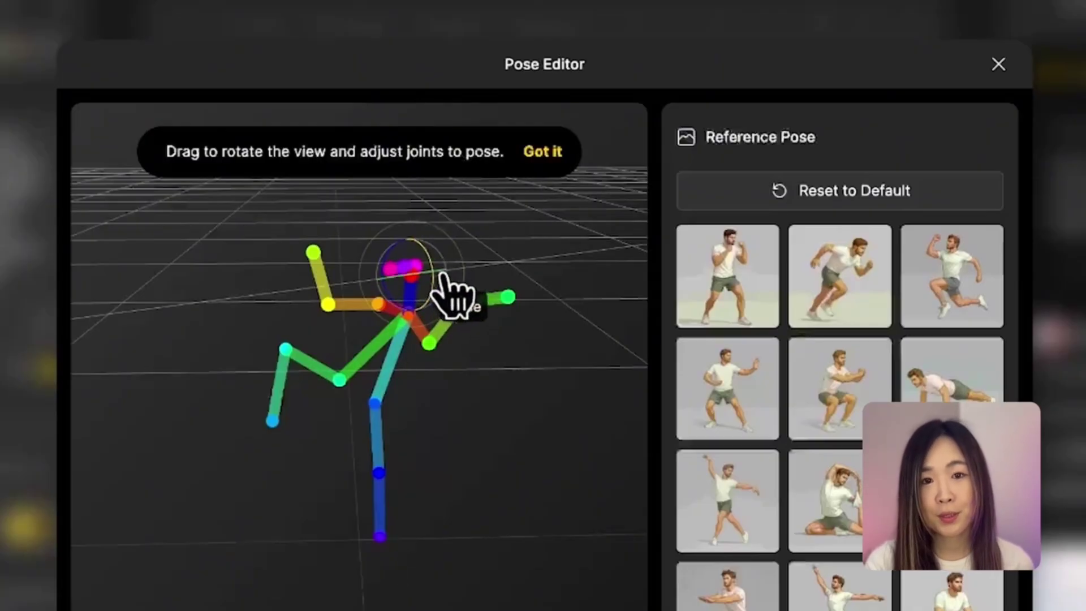
drag(444, 299, 526, 345)
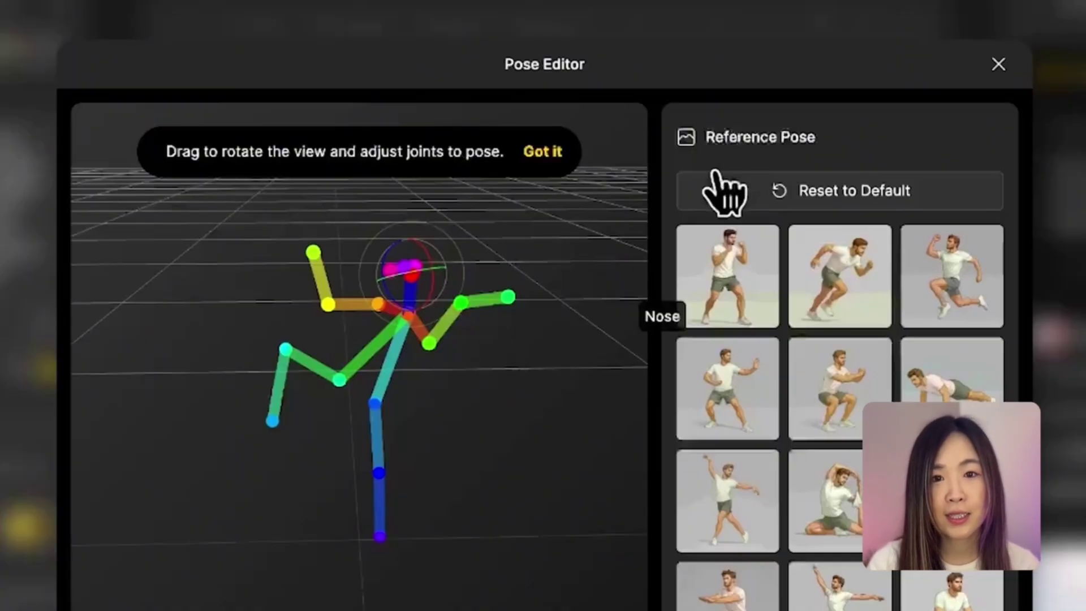
click(832, 193)
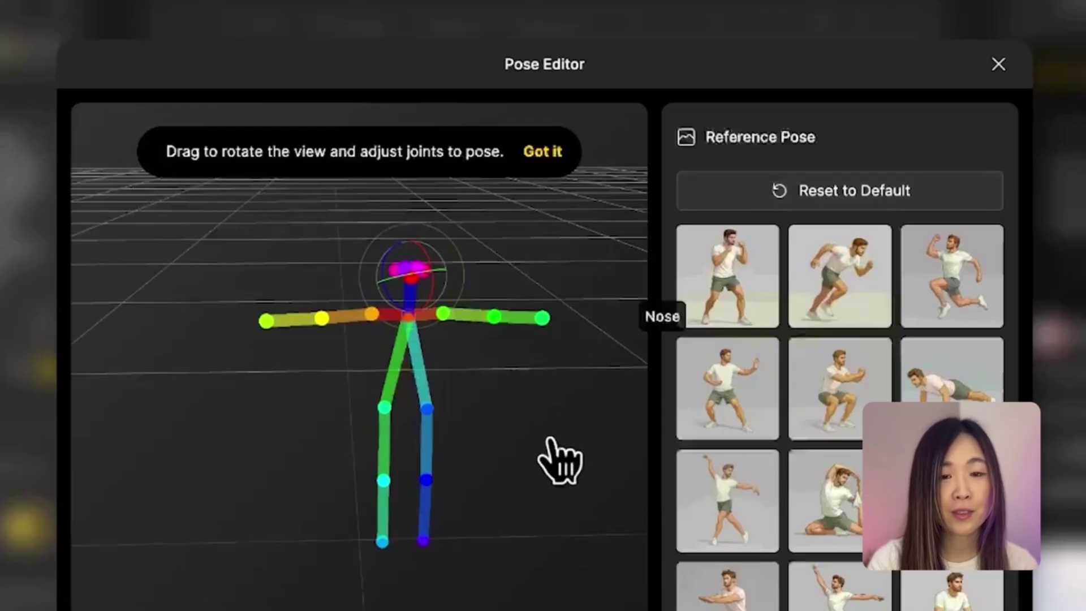
Try several preset reference poses on the skeleton, including the boxing, sprinting, crouching and dancing ones
click(533, 509)
click(732, 249)
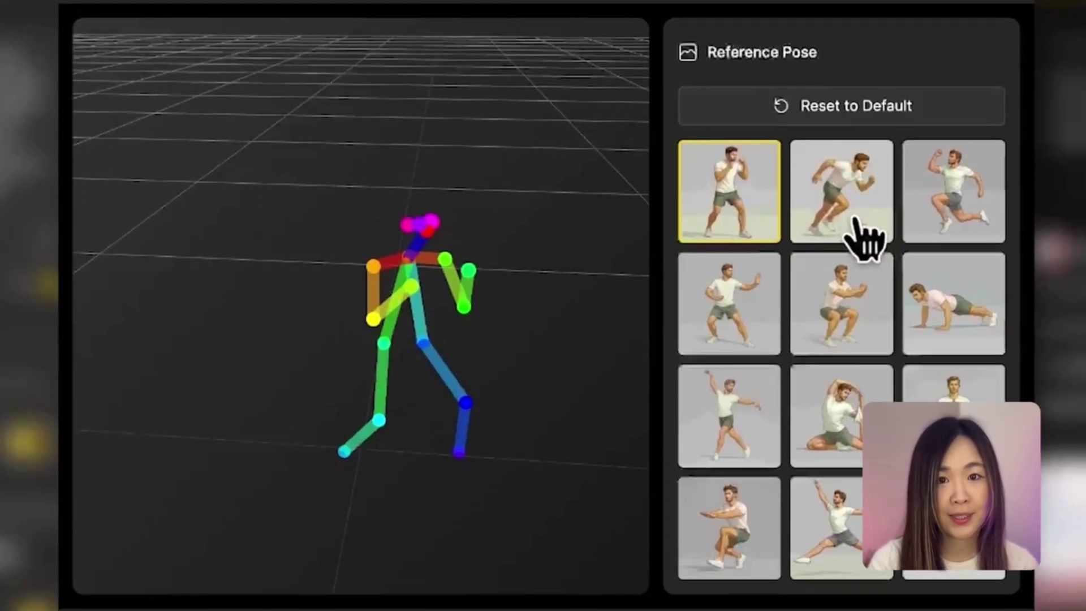
click(863, 239)
click(729, 526)
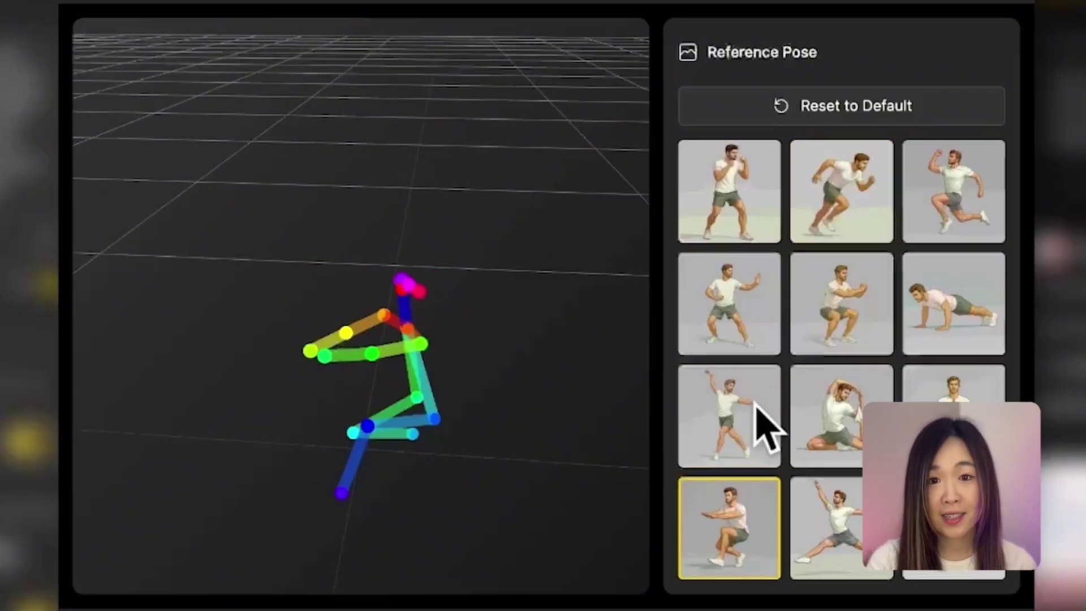
click(758, 427)
Pose the skeleton with its left arm raised overhead and its right knee lifted and bent, and save the pose
drag(528, 307, 511, 198)
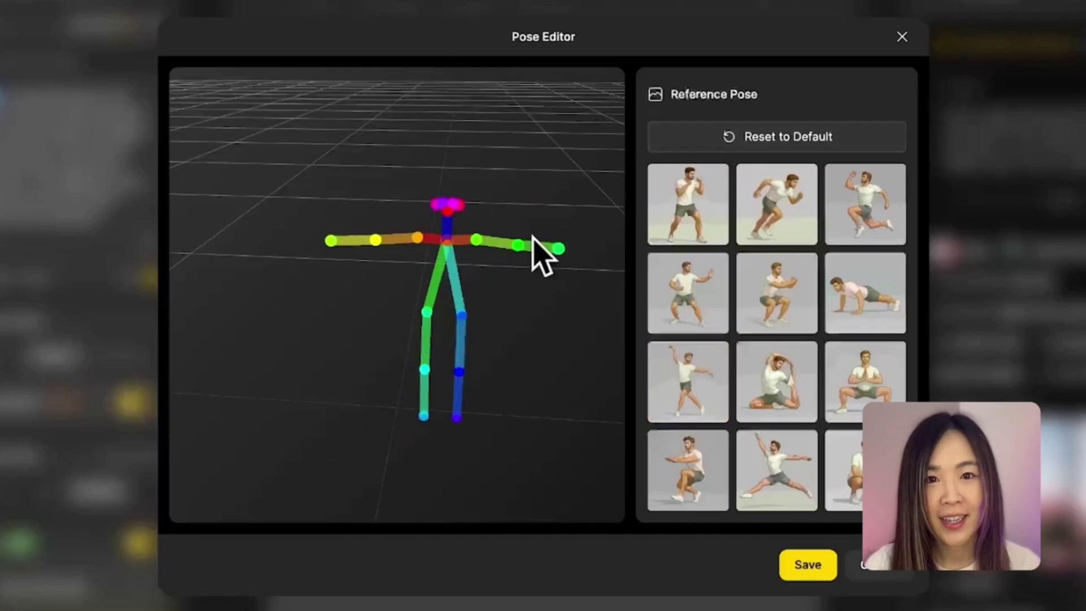
drag(535, 238, 467, 146)
drag(470, 266, 414, 296)
drag(395, 346, 555, 419)
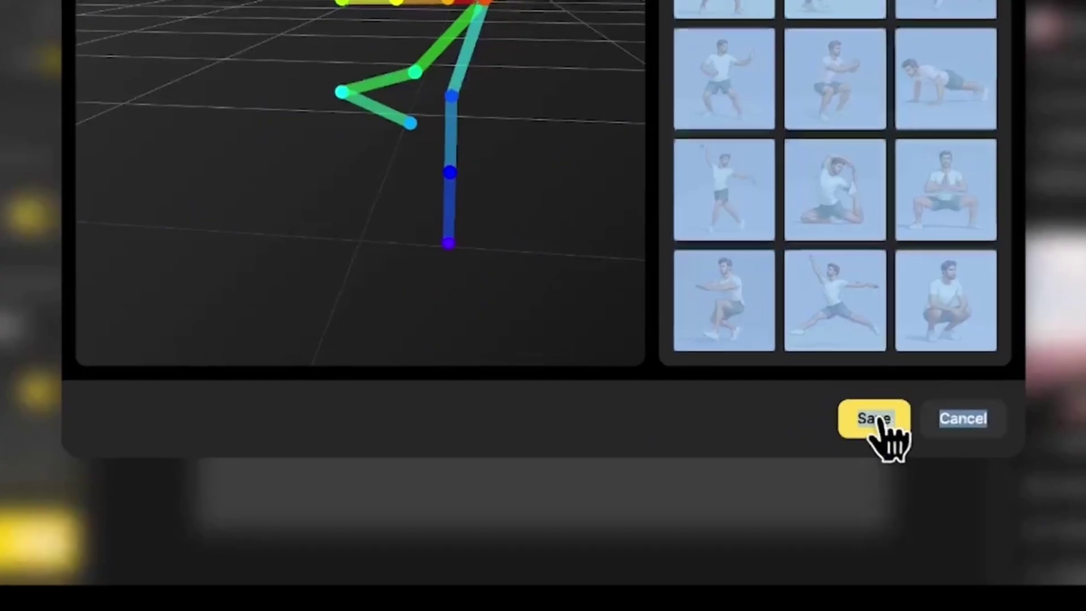
click(888, 428)
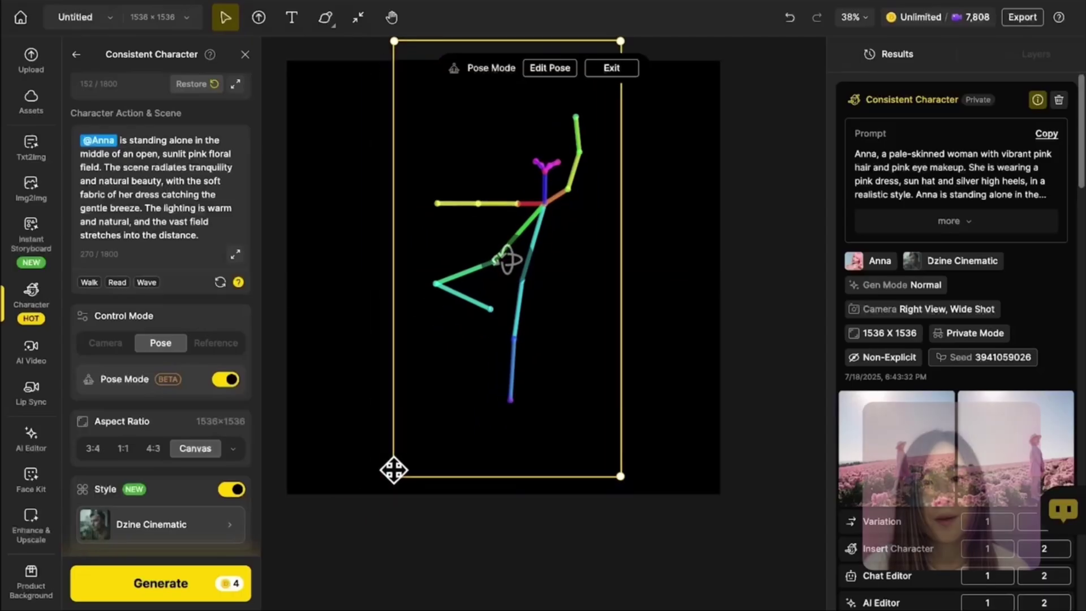
Enlarge and reposition the pose skeleton on the canvas, and reopen the pose for editing
drag(394, 469, 317, 537)
scroll(586, 395, up, 3)
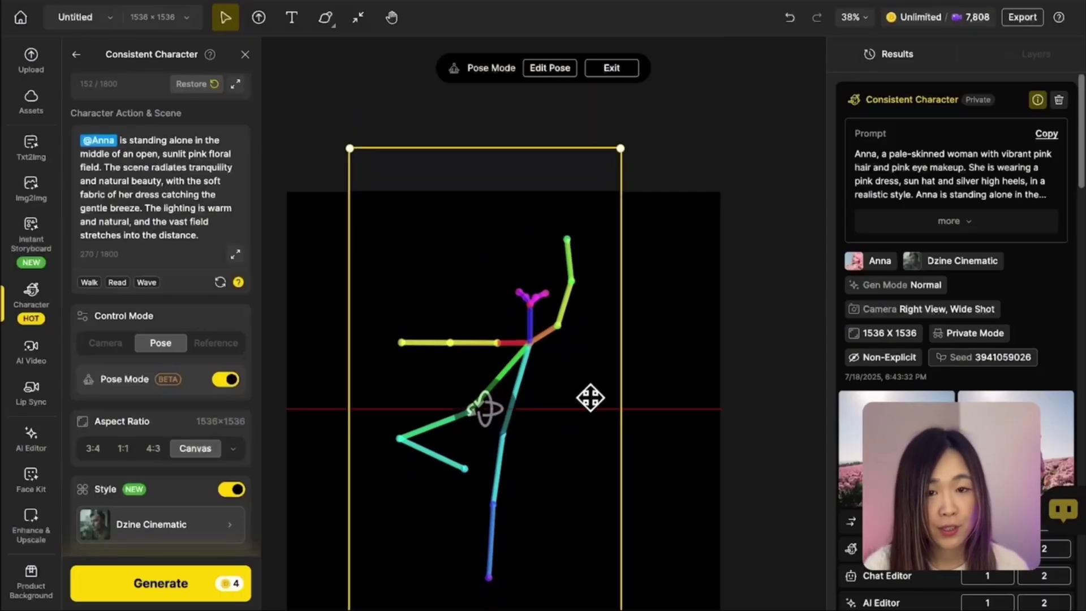
scroll(659, 398, down, 1)
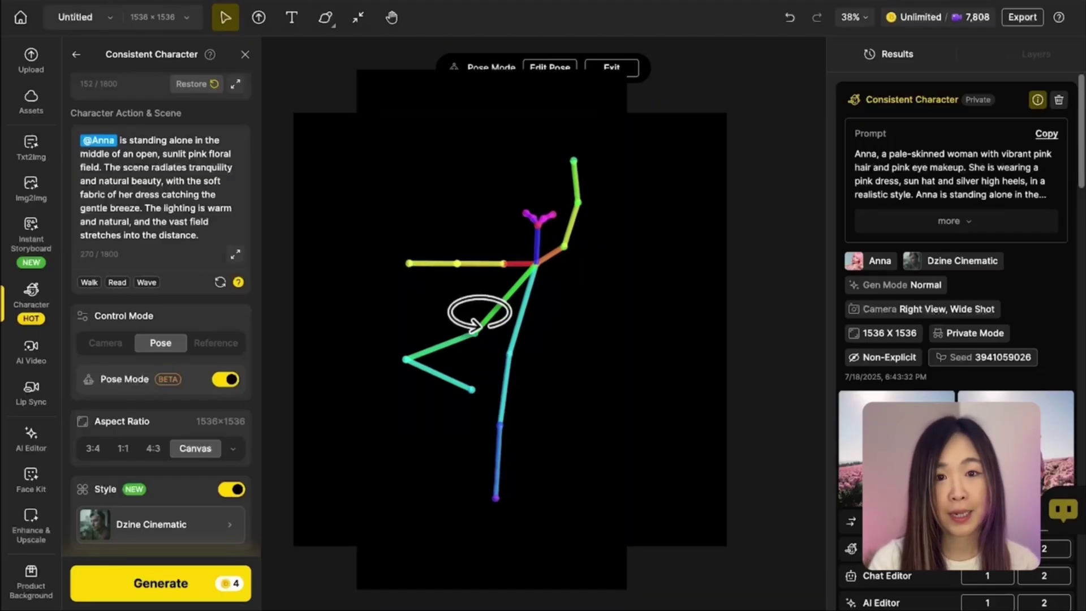
mouse_move(480, 314)
mouse_down()
mouse_move(514, 315)
mouse_move(462, 311)
mouse_up()
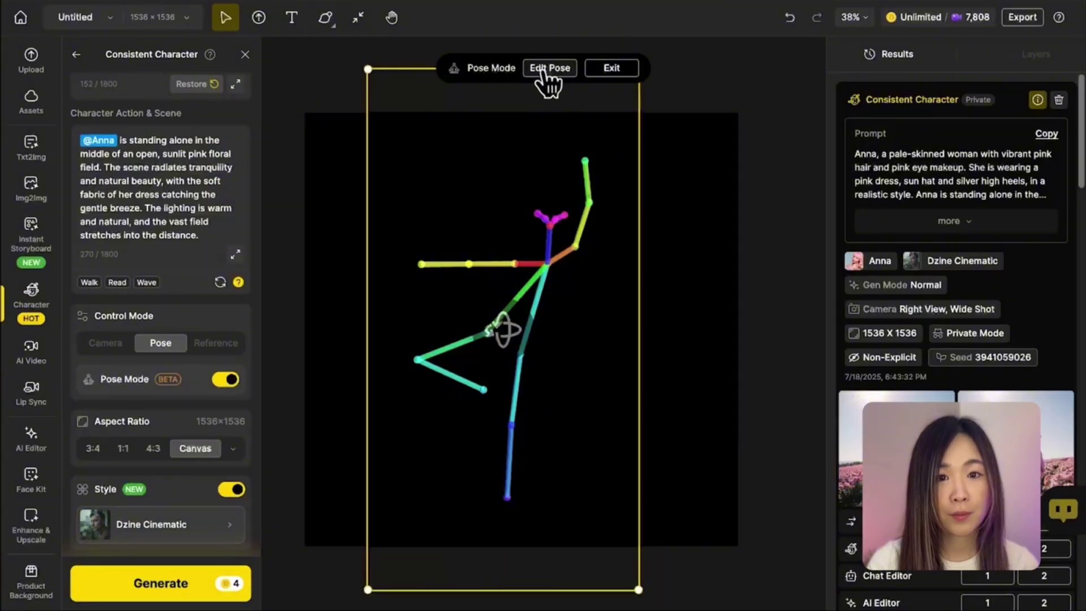
click(543, 71)
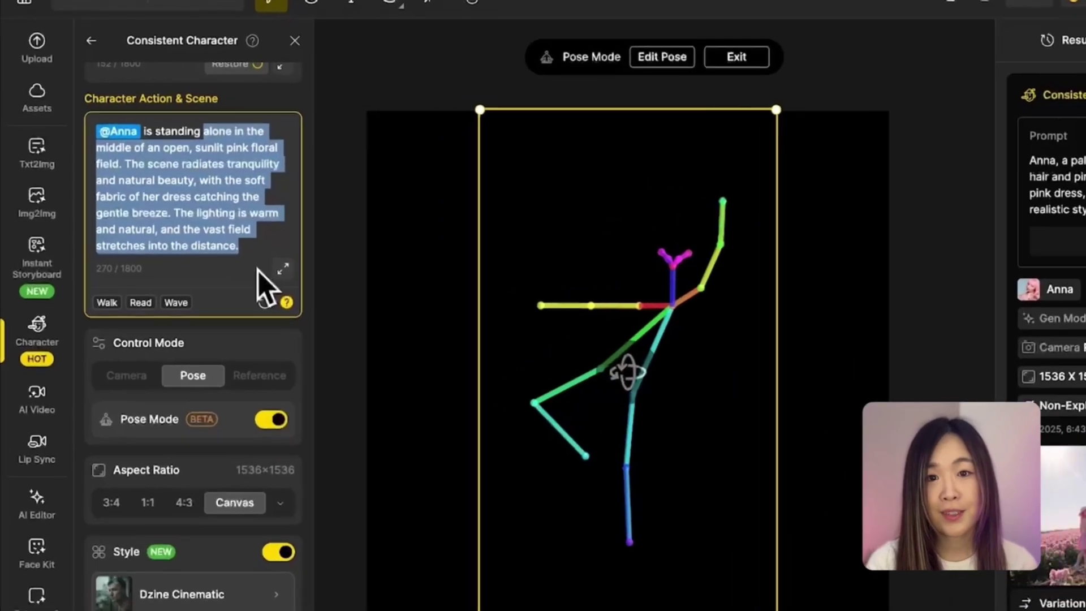
Generate images with Style off and the scene changed to "in front of a pink flower wall, vibrant color, fashion magazine style"
text(in front of a pink flower wall, vibrant color, fashion magazine style)
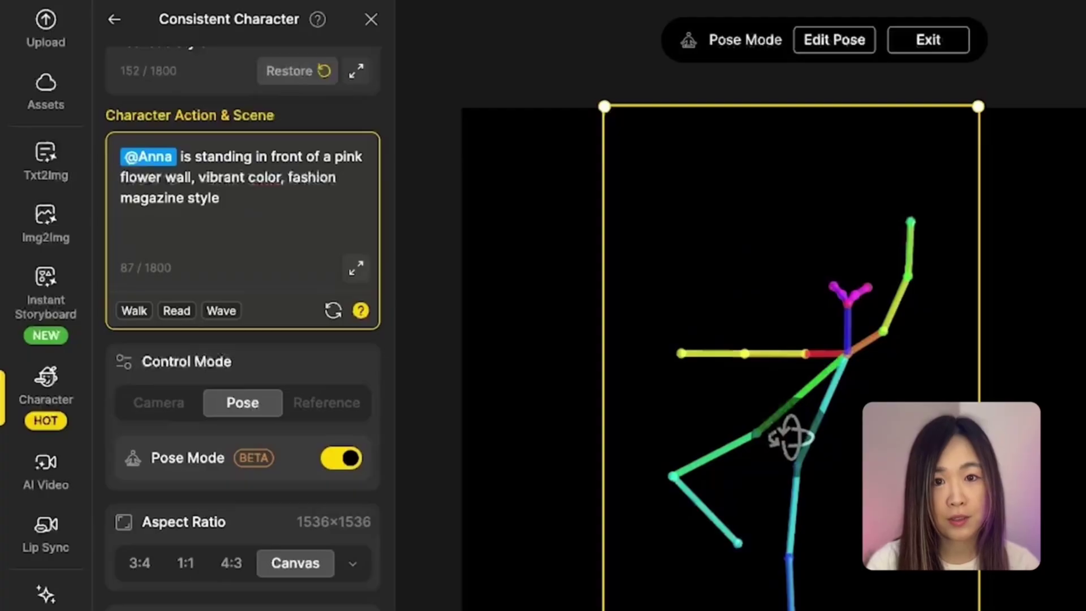
scroll(303, 198, down, 1)
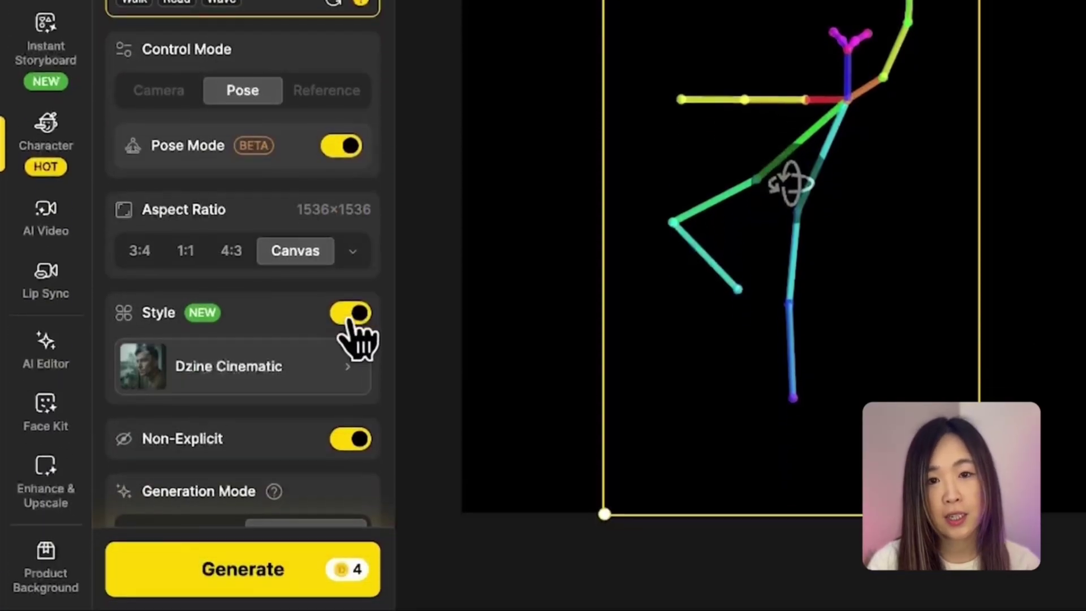
click(352, 315)
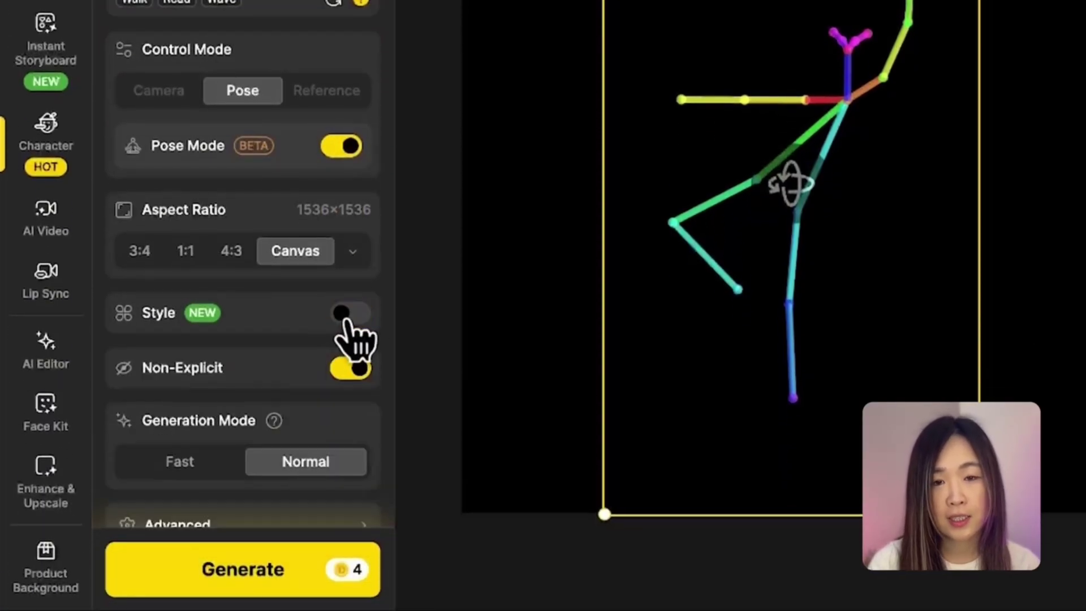
scroll(343, 143, down, 1)
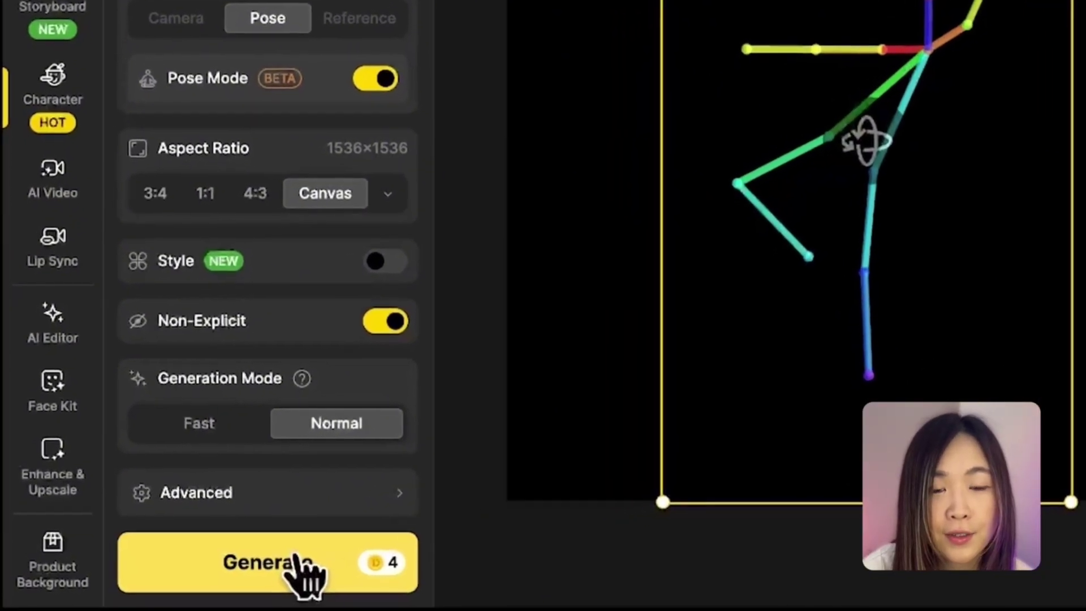
click(295, 561)
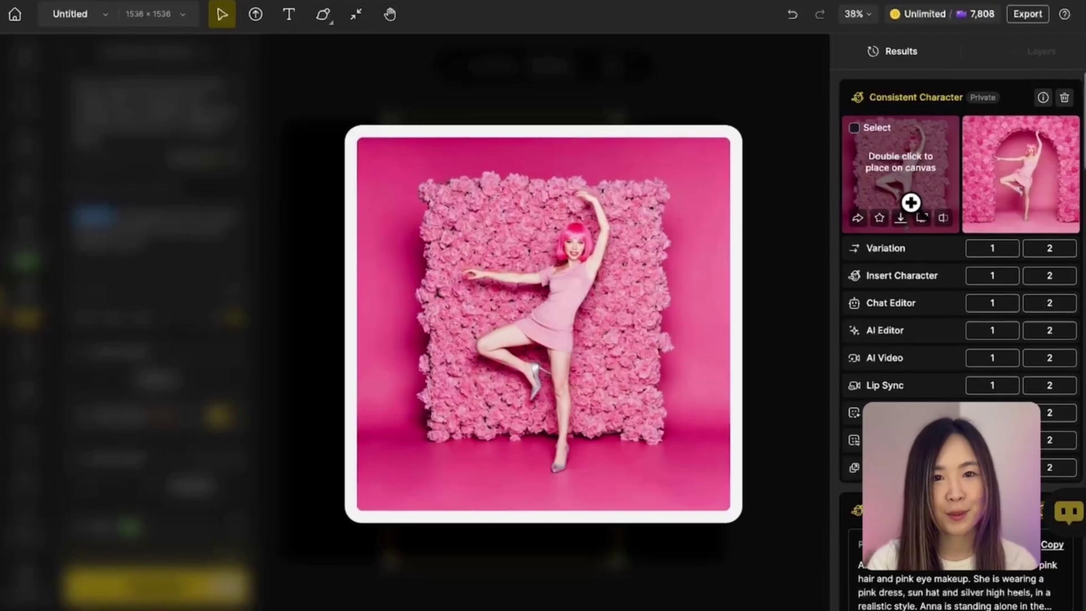
Preview both generated images and place the one with the arched flower wall on the canvas
click(905, 204)
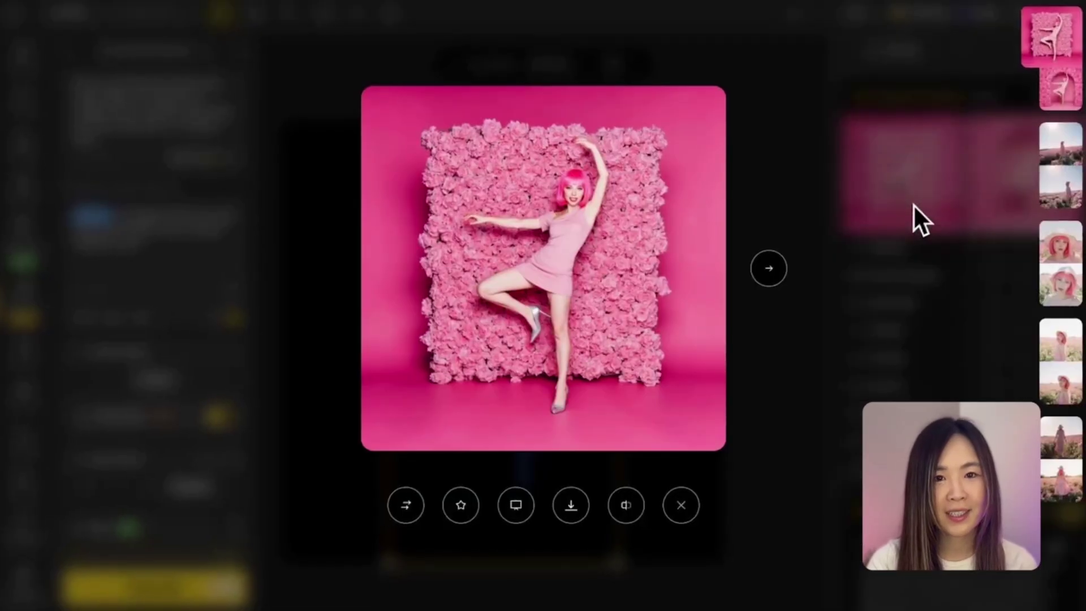
click(777, 267)
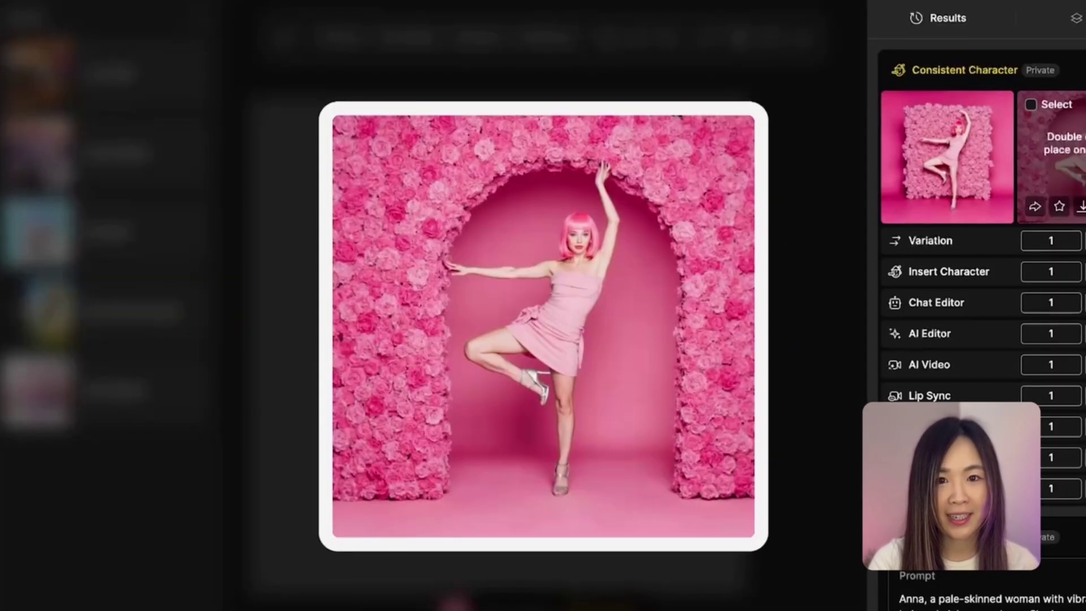
double_click(1063, 164)
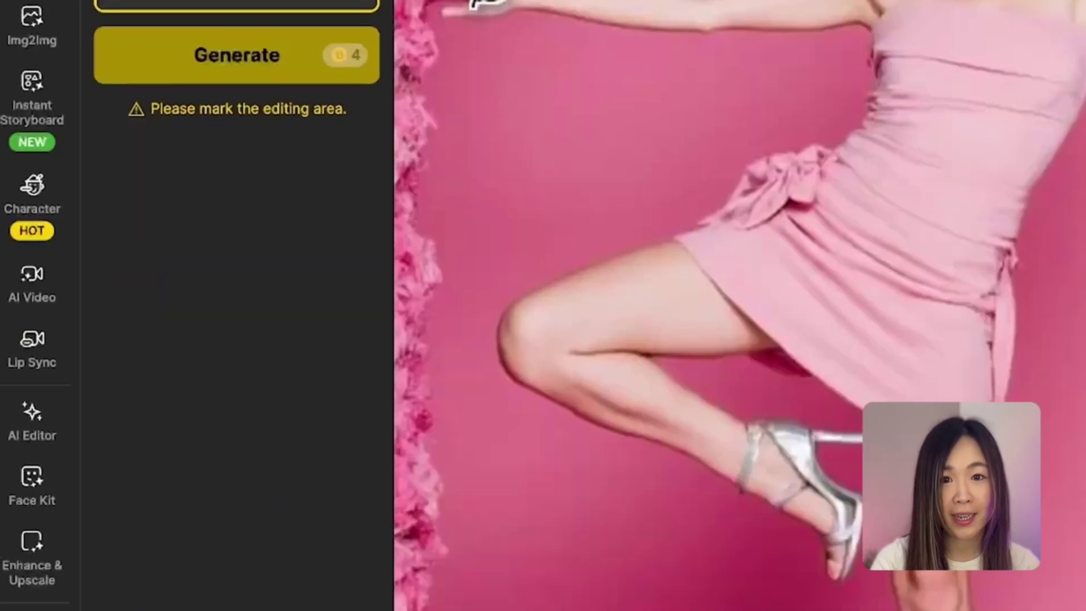
Mark both of the character's hands as the editing area and generate the hand repair
drag(477, 3, 459, 36)
drag(320, 179, 320, 179)
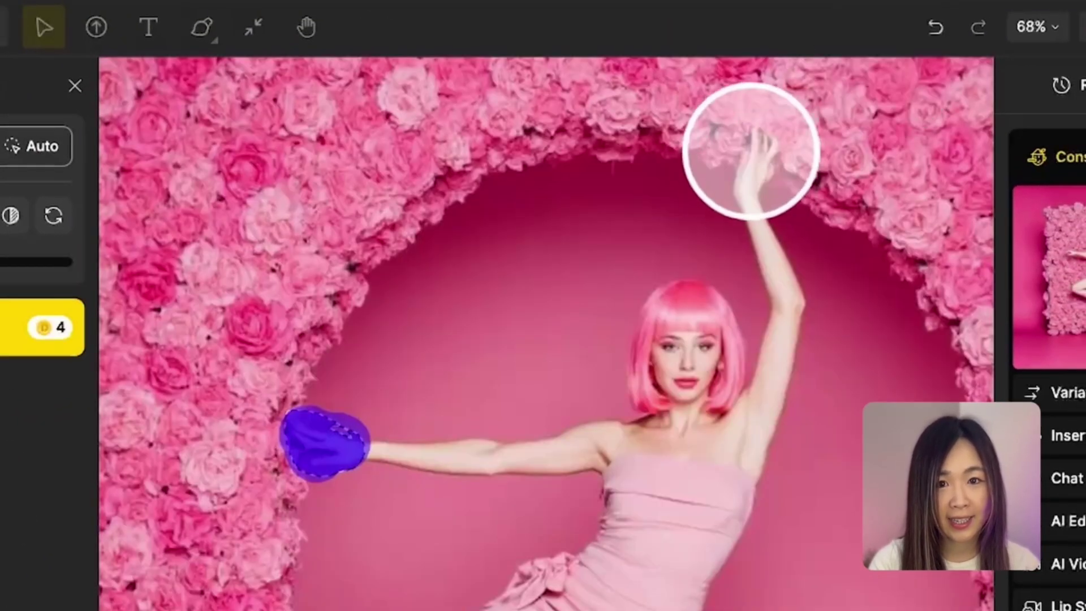
drag(752, 151, 763, 163)
click(23, 334)
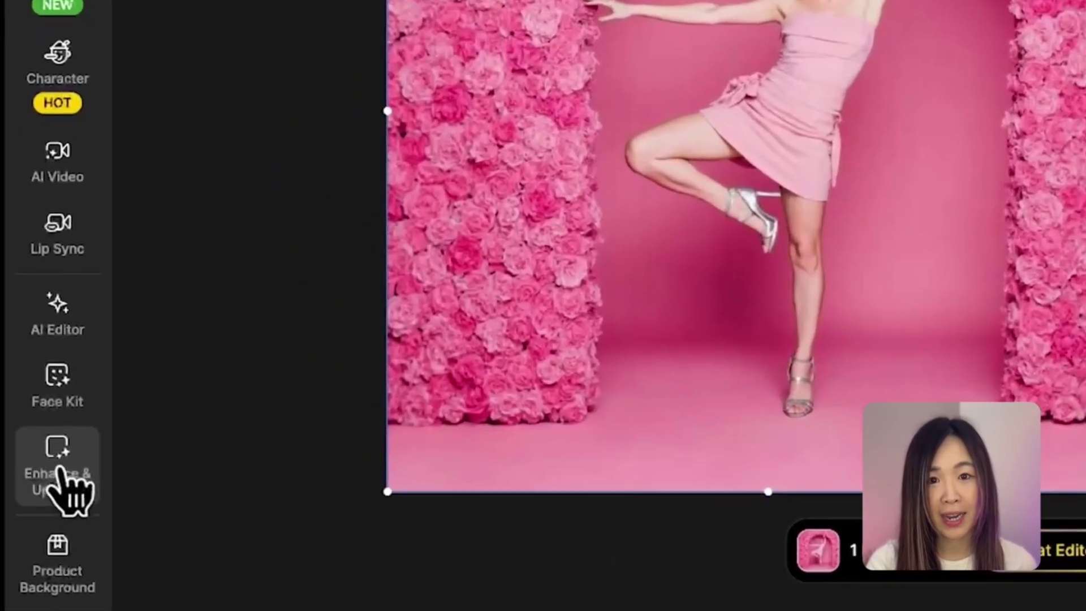
Enhance the repaired image with the Portrait enhance type at Standard strength
click(32, 519)
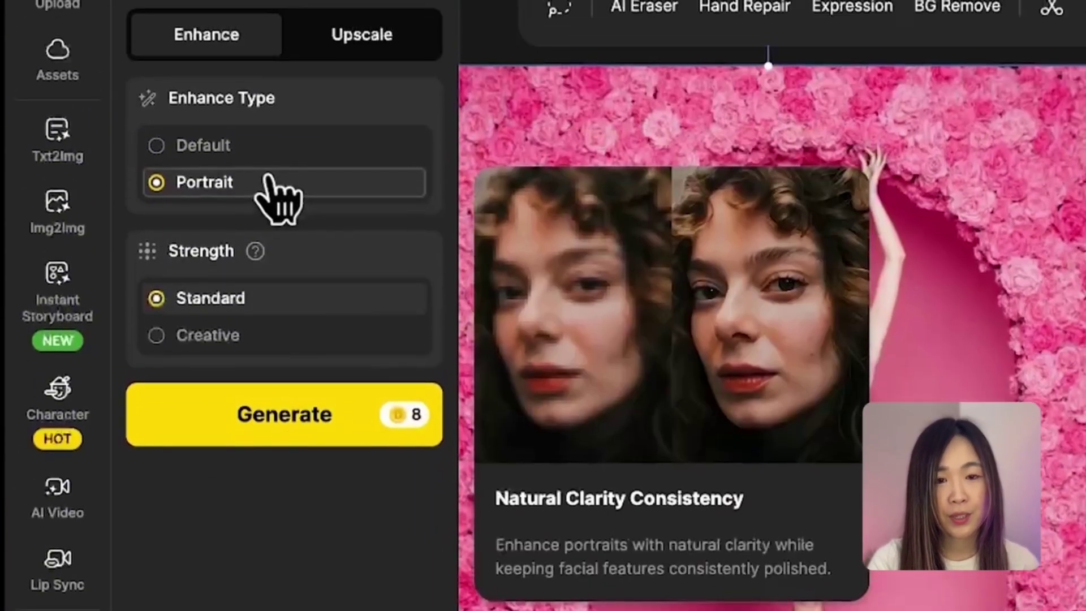
mouse_move(270, 205)
mouse_move(258, 243)
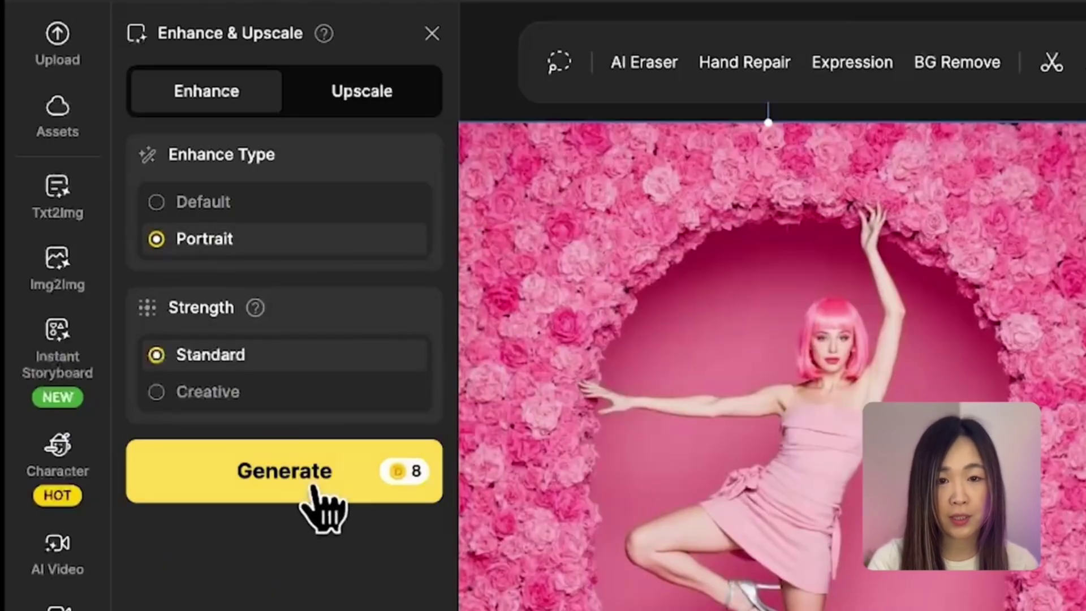
click(336, 491)
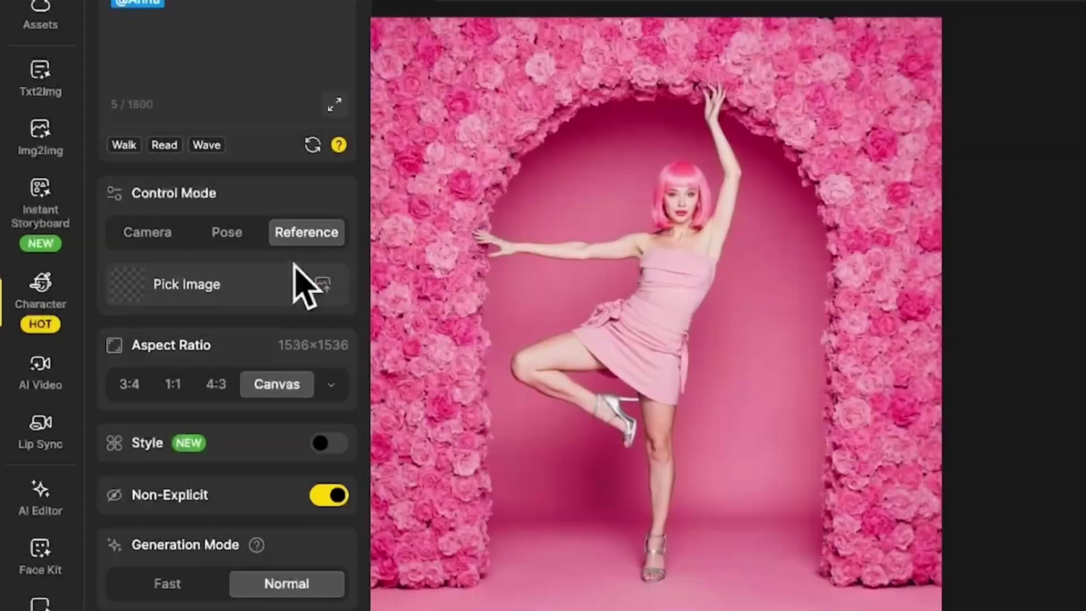
Pick the black-and-white photo of a person leaping as the reference image for the character's pose
click(260, 285)
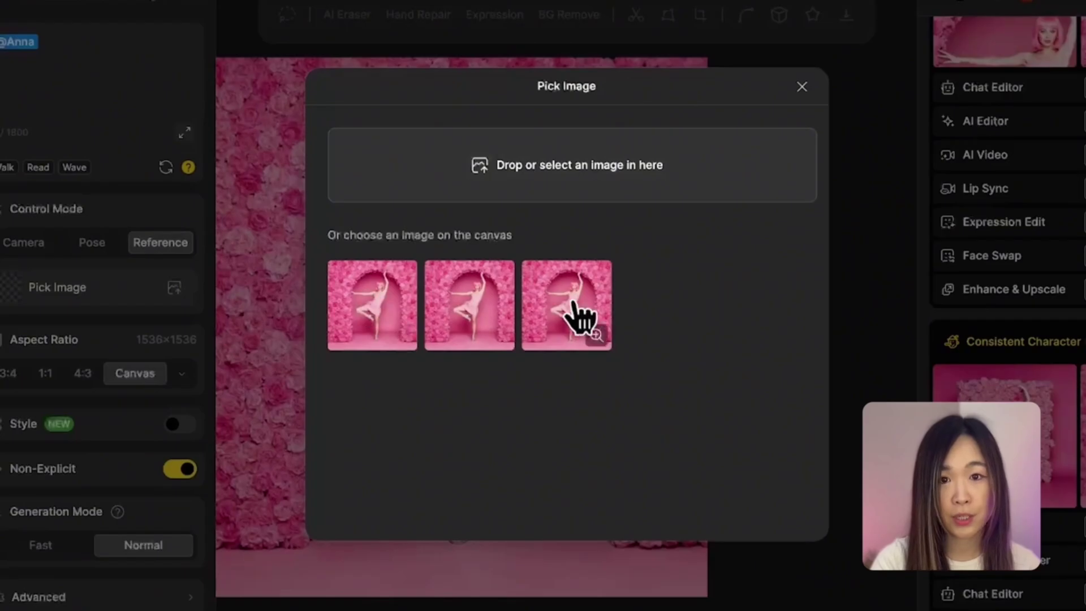
click(618, 198)
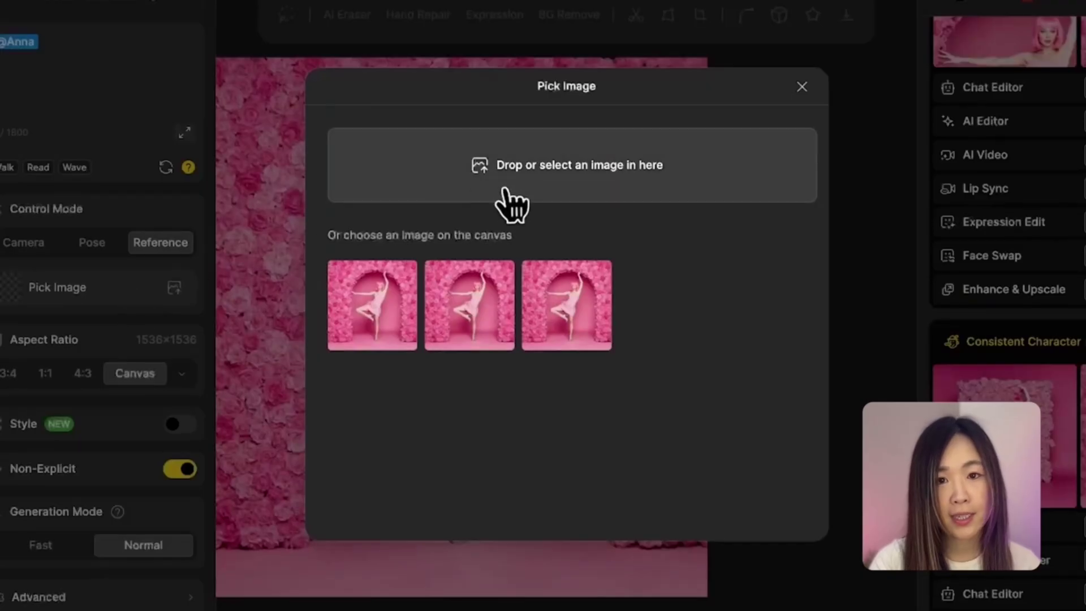
click(582, 312)
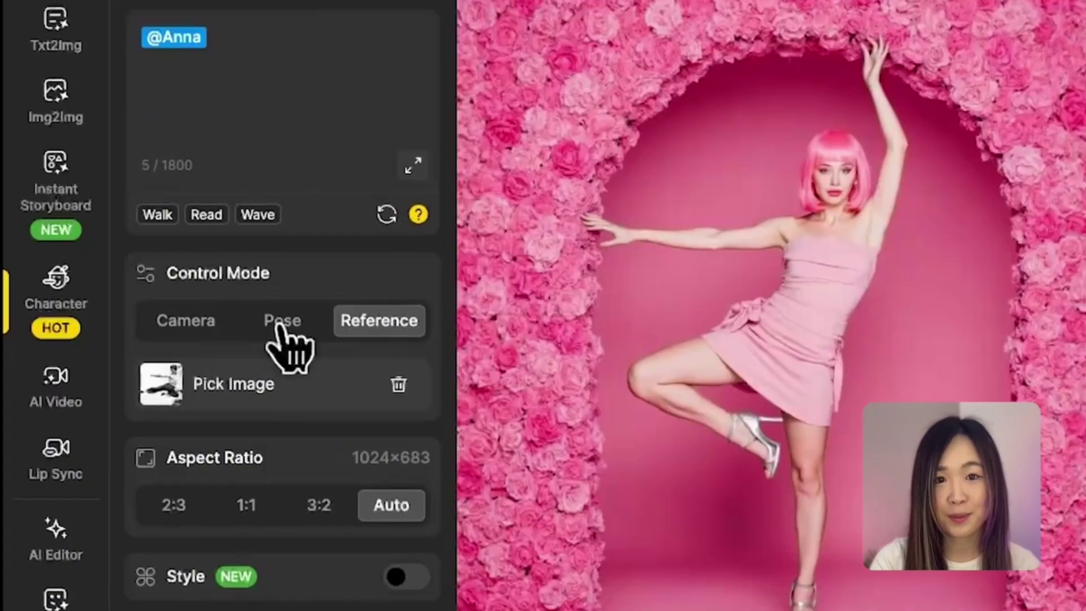
Describe the character's action as "is performing a flying kick mid-air"
scroll(288, 345, down, 1)
scroll(288, 345, up, 4)
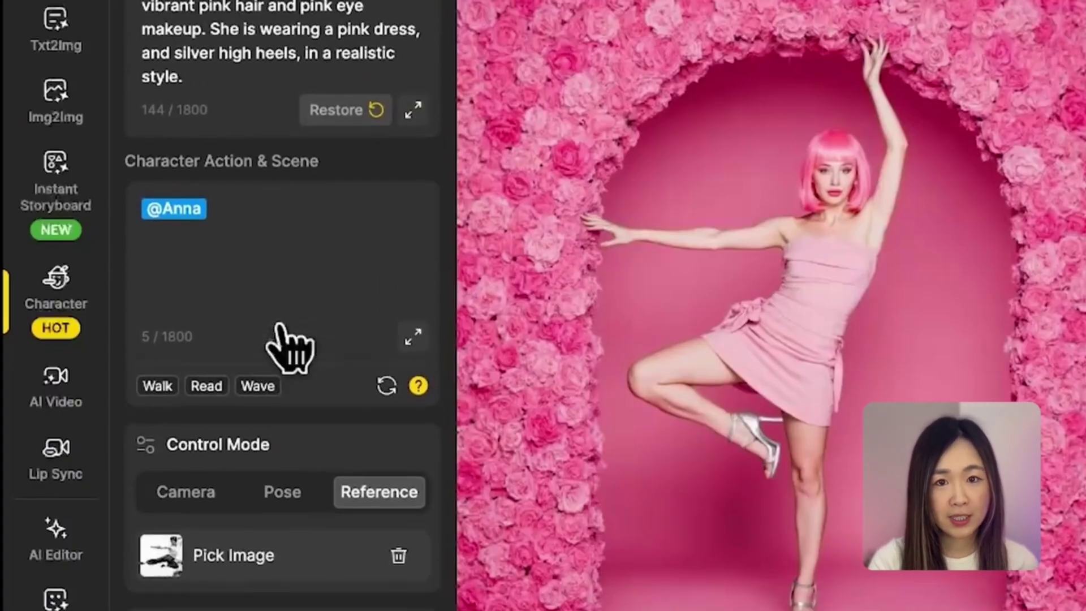
click(271, 225)
text(is performing a flying kick mid-air)
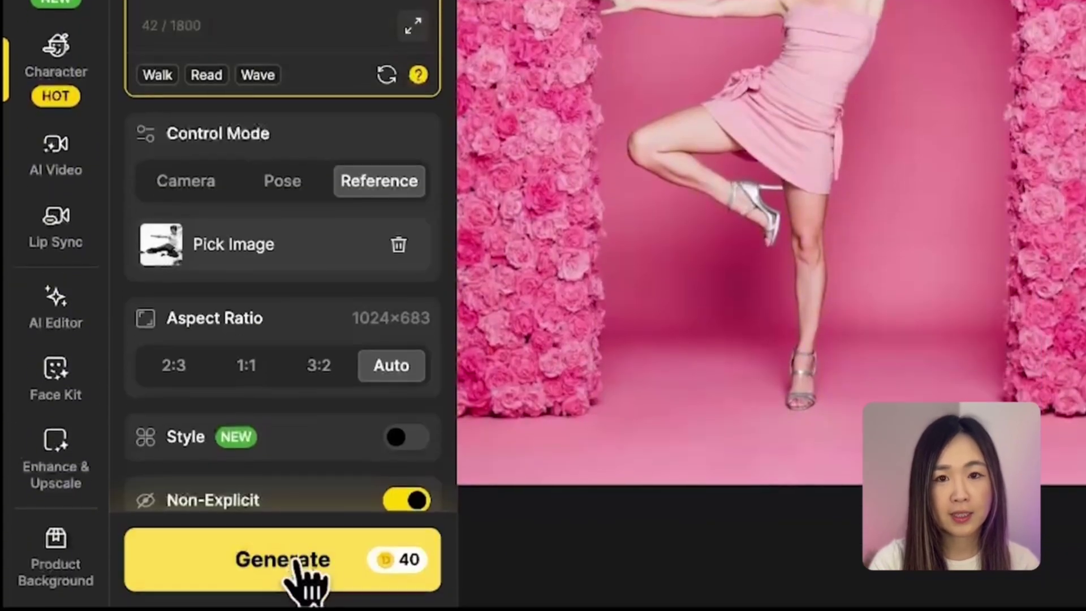
Generate the flying-kick images from the pose reference and preview both results
click(283, 565)
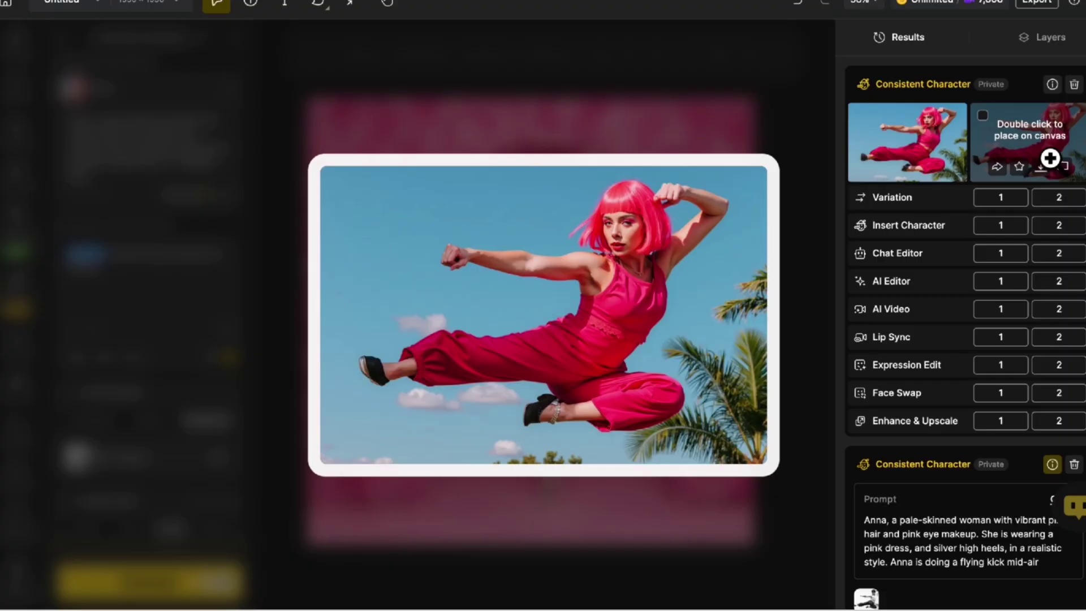
click(912, 165)
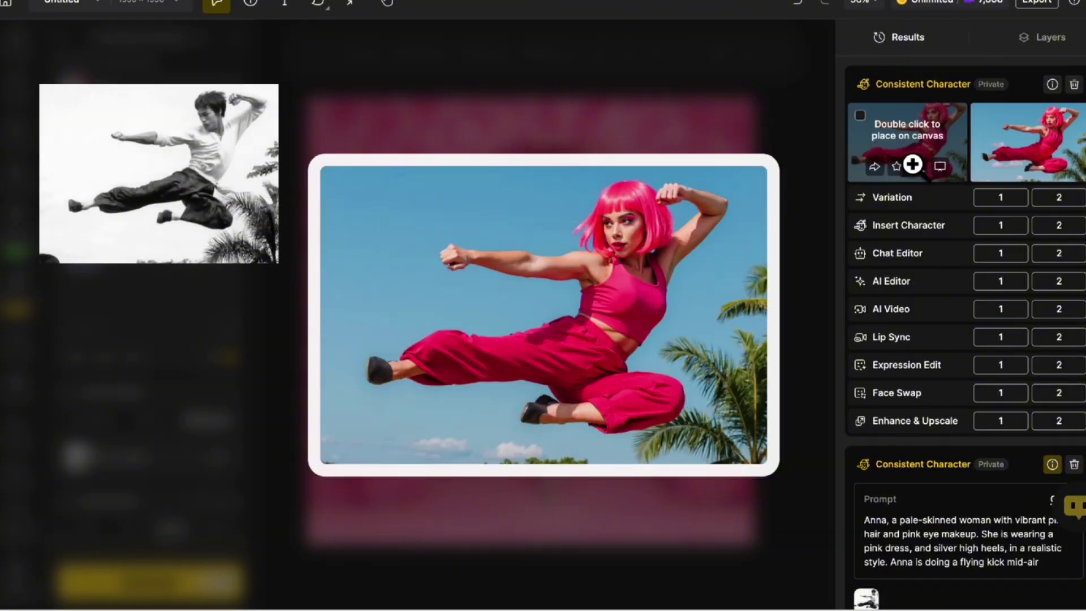
click(1034, 164)
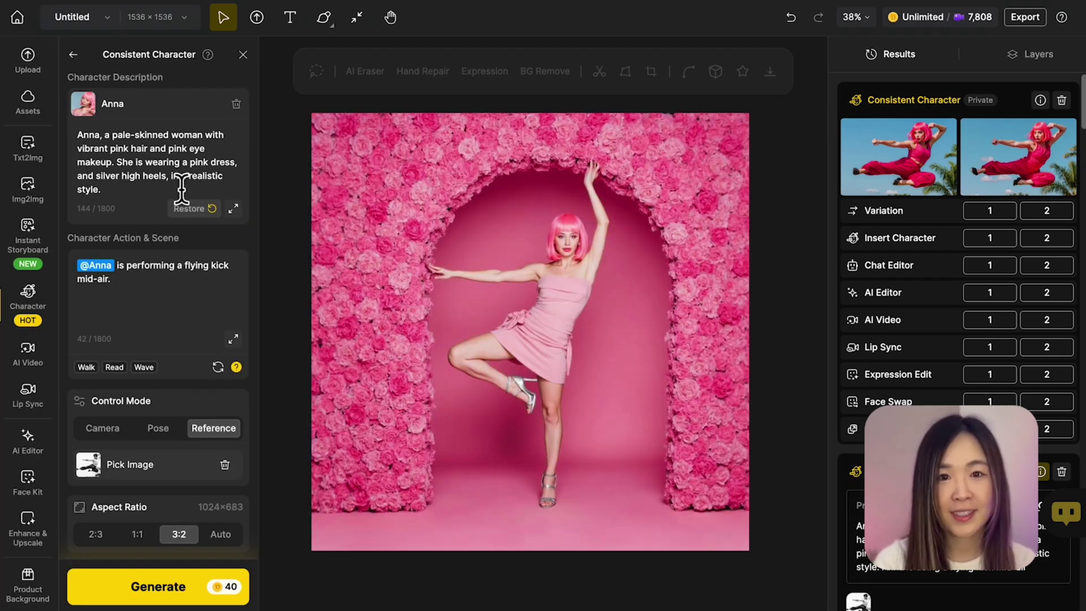
Copy "She is wearing a pink dress, and silver high heels, in a realistic style." from the character description to the end of the action and scene prompt
click(143, 192)
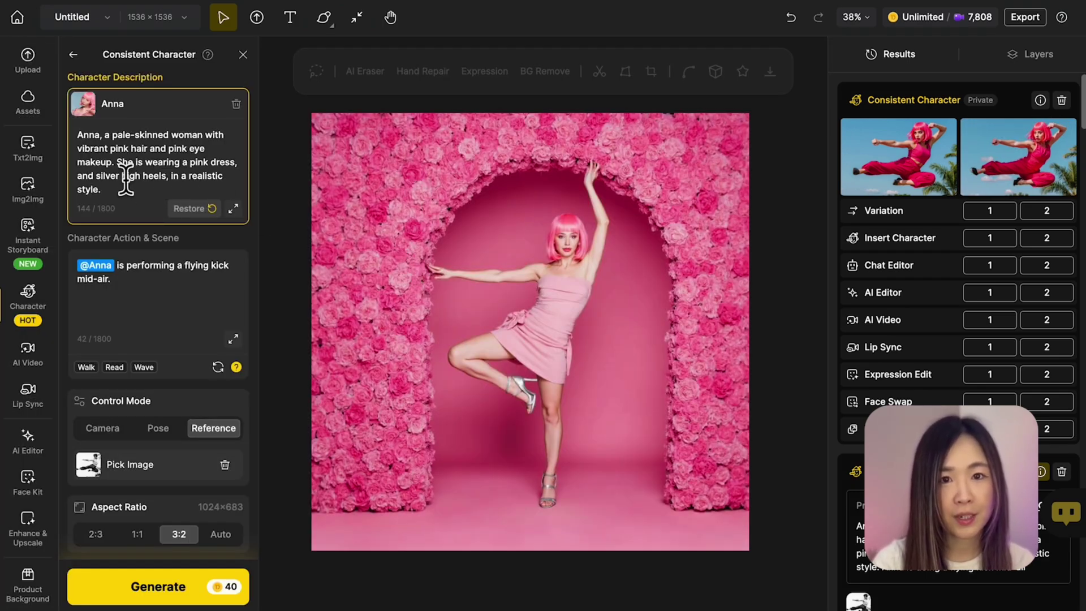
drag(117, 163, 157, 197)
key(ctrl+c)
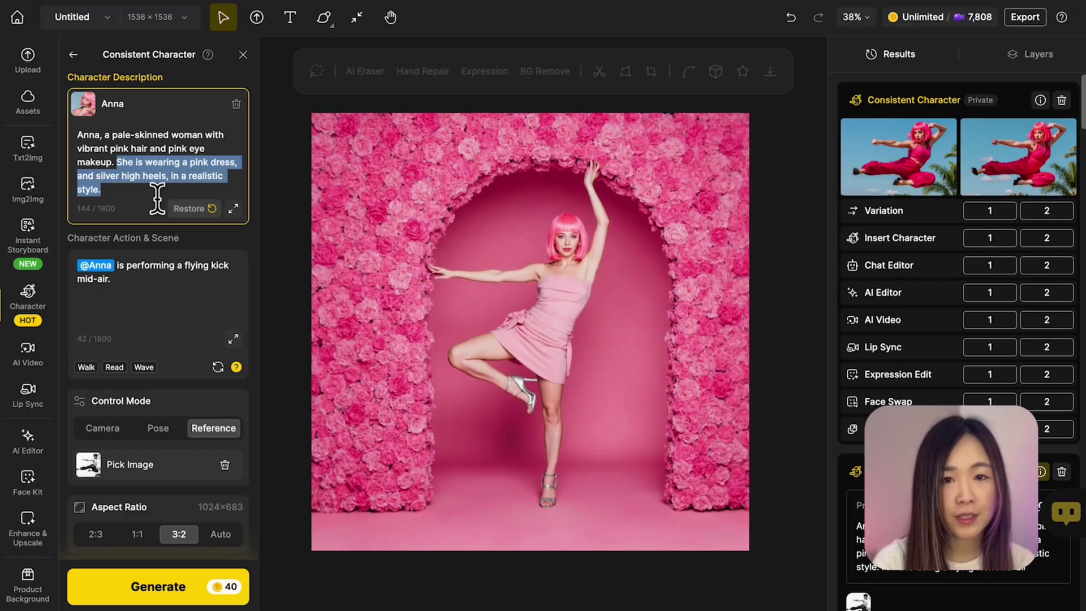
click(154, 296)
key(ctrl+v)
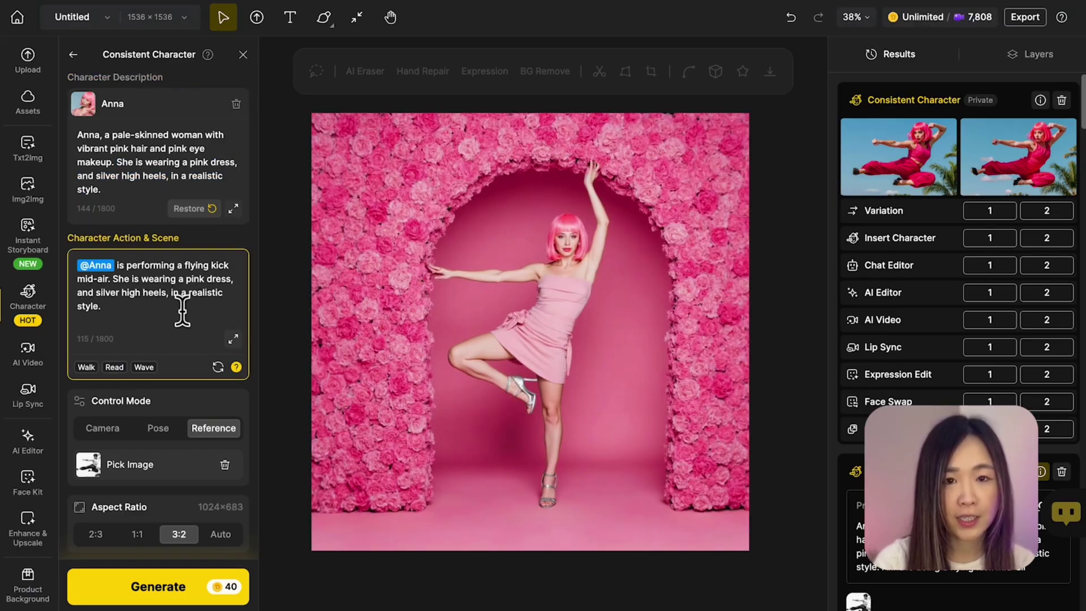
Generate the flying kick again with the outfit included in the scene prompt, and preview both new images
click(156, 587)
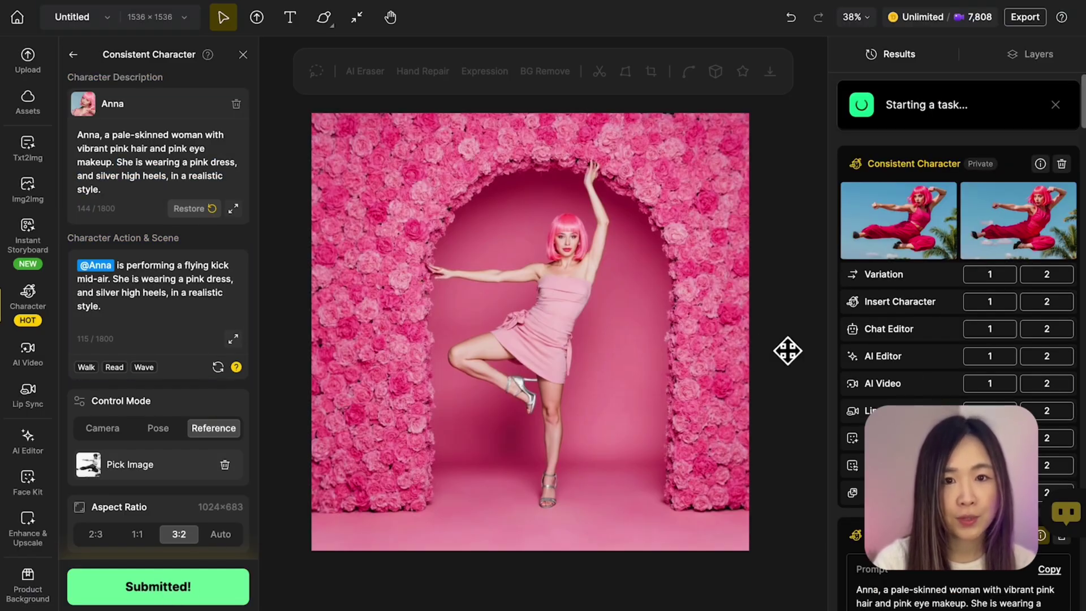
mouse_move(1020, 211)
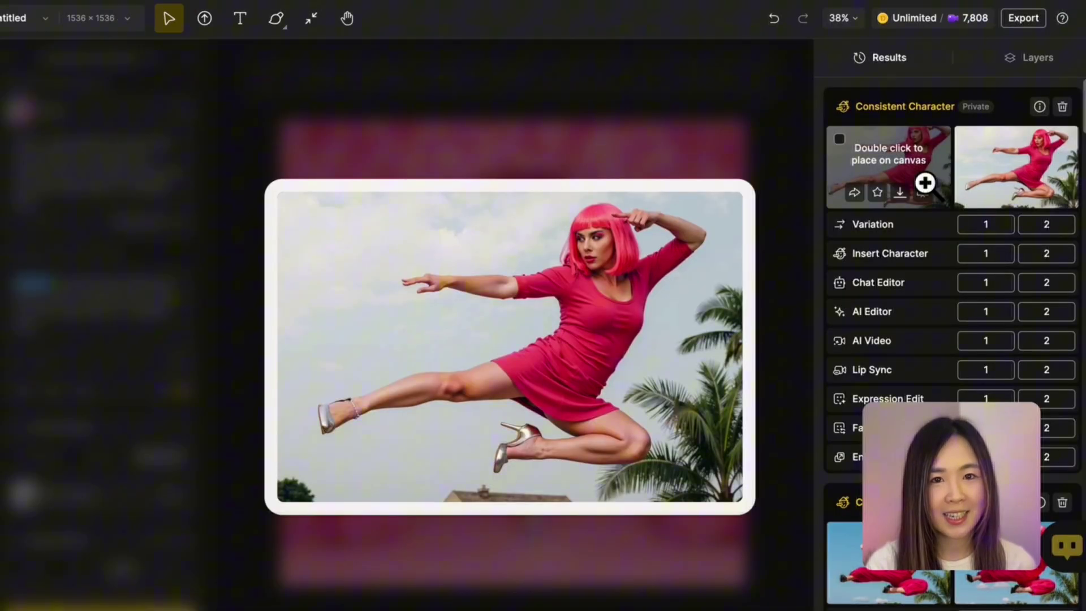
mouse_move(1001, 184)
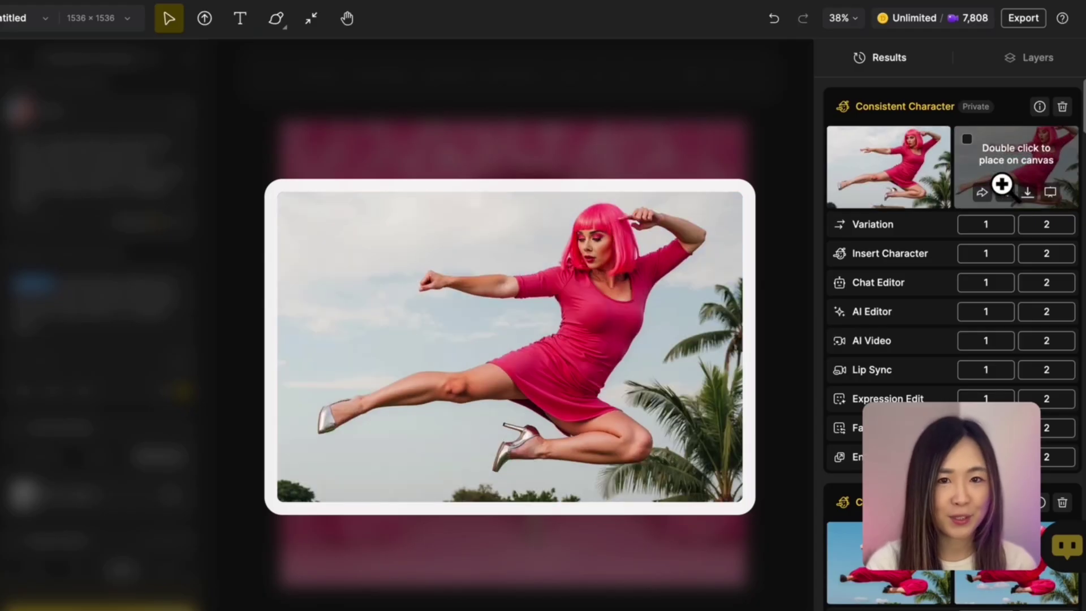